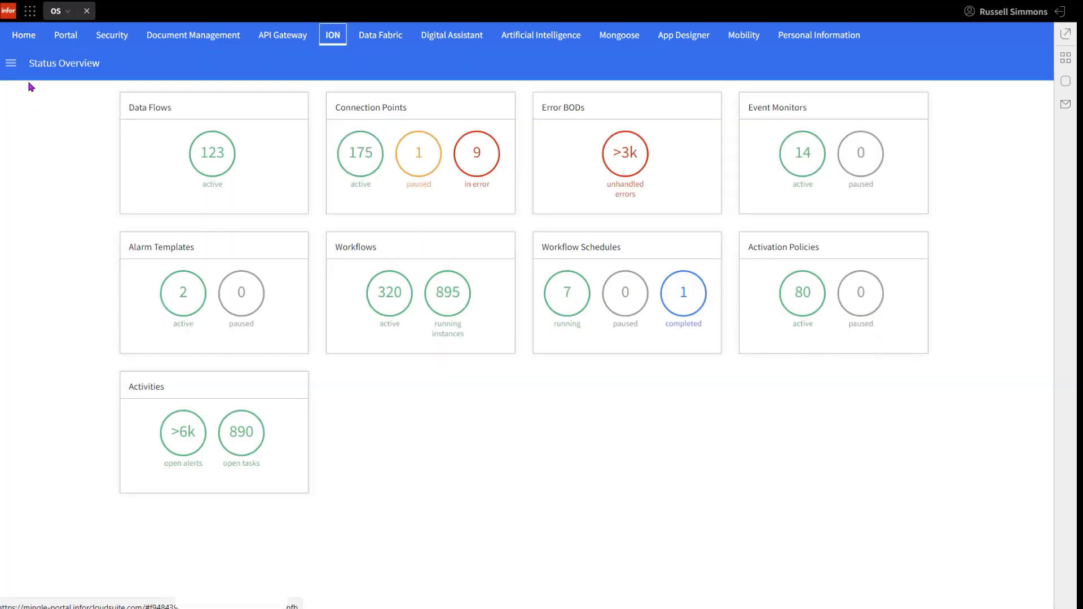
Step: Start a new activation policy among ION's monitors and workflows
{"action": "left_click", "coordinate": [8, 65]}
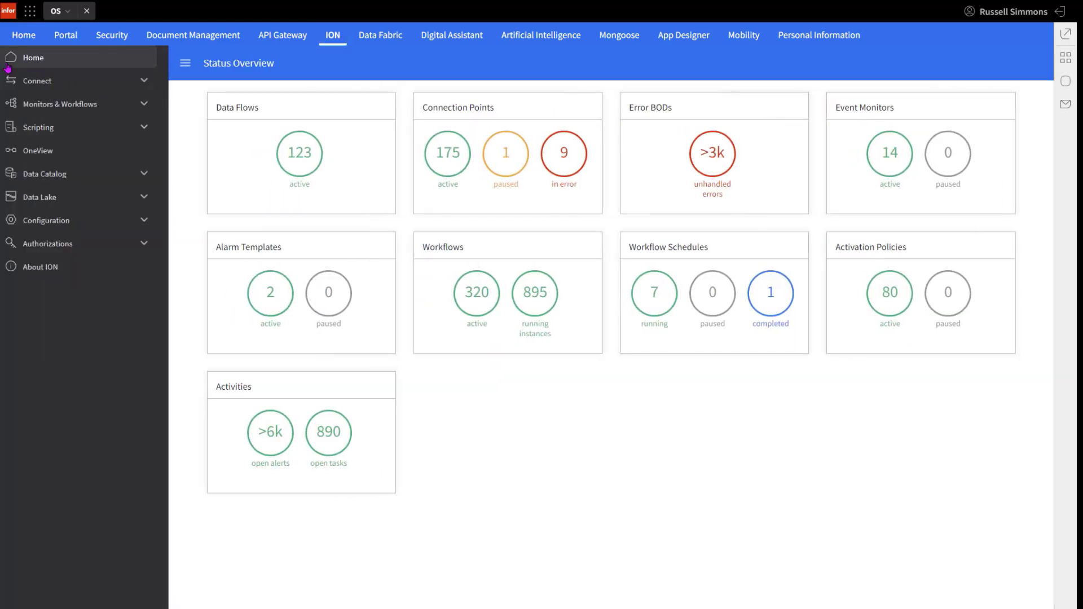
{"action": "left_click", "coordinate": [45, 108]}
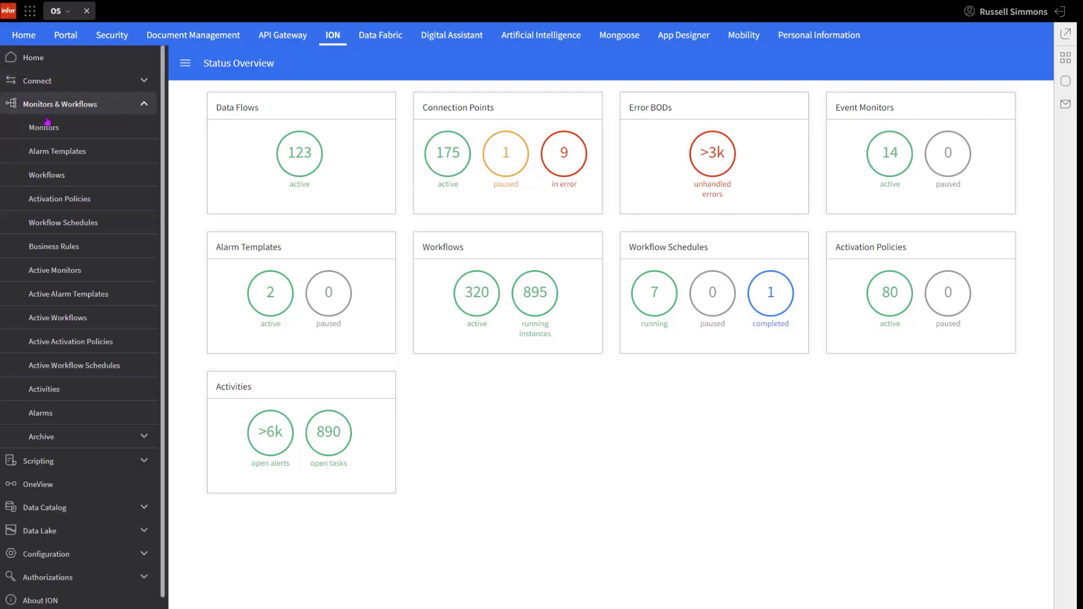
{"action": "left_click", "coordinate": [54, 201]}
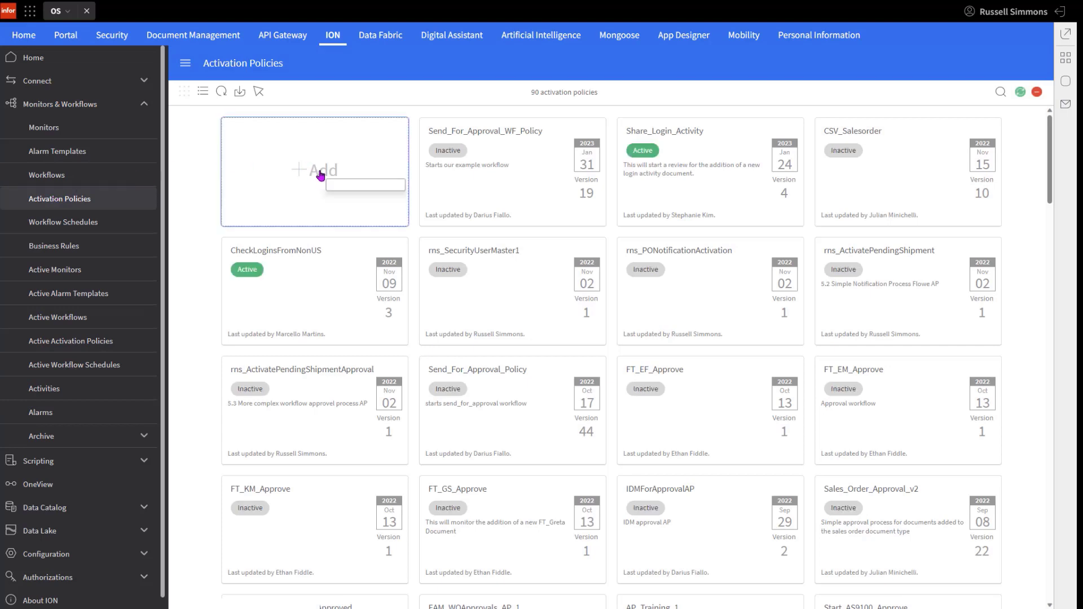
{"action": "left_click", "coordinate": [319, 174]}
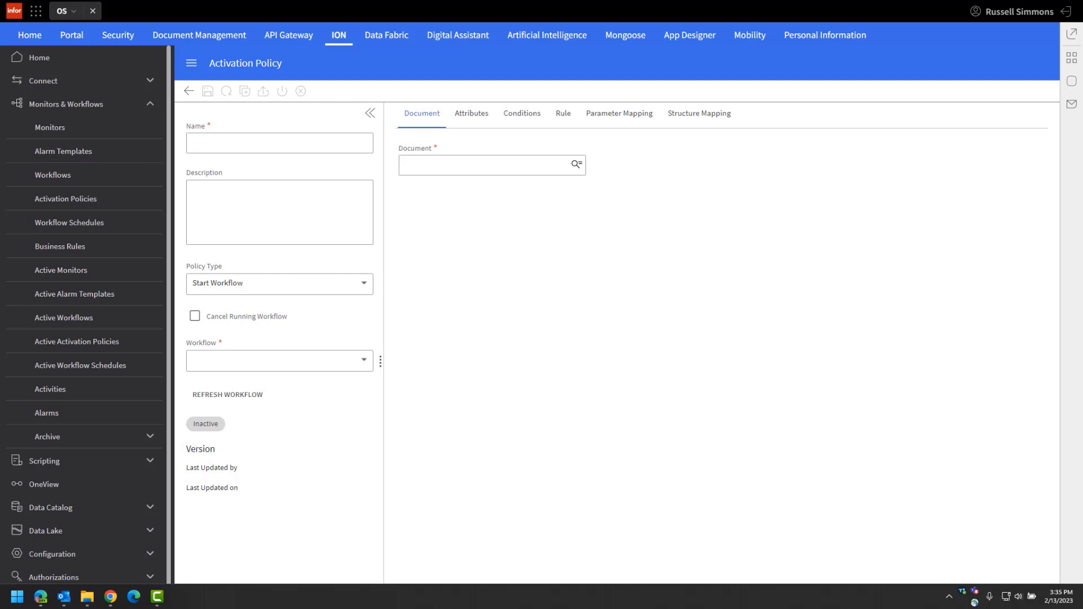
Step: Name the activation policy Demo_ActivationPolicy and choose Start Workflow as its policy type
{"action": "left_click", "coordinate": [227, 144]}
{"action": "type", "text": "Demo_ActivationPolicy"}
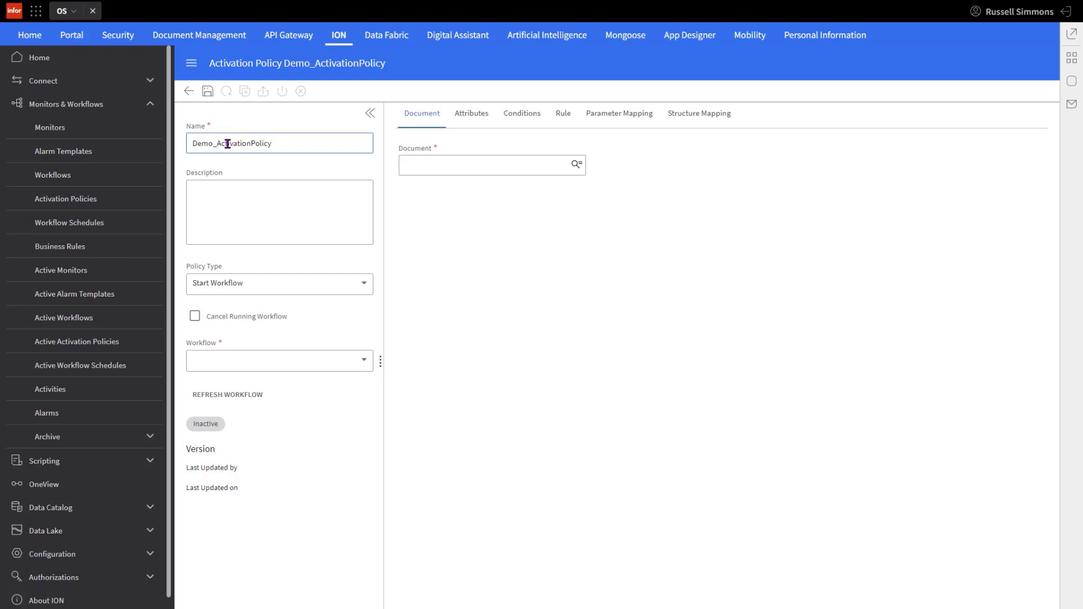
{"action": "key", "text": "Tab"}
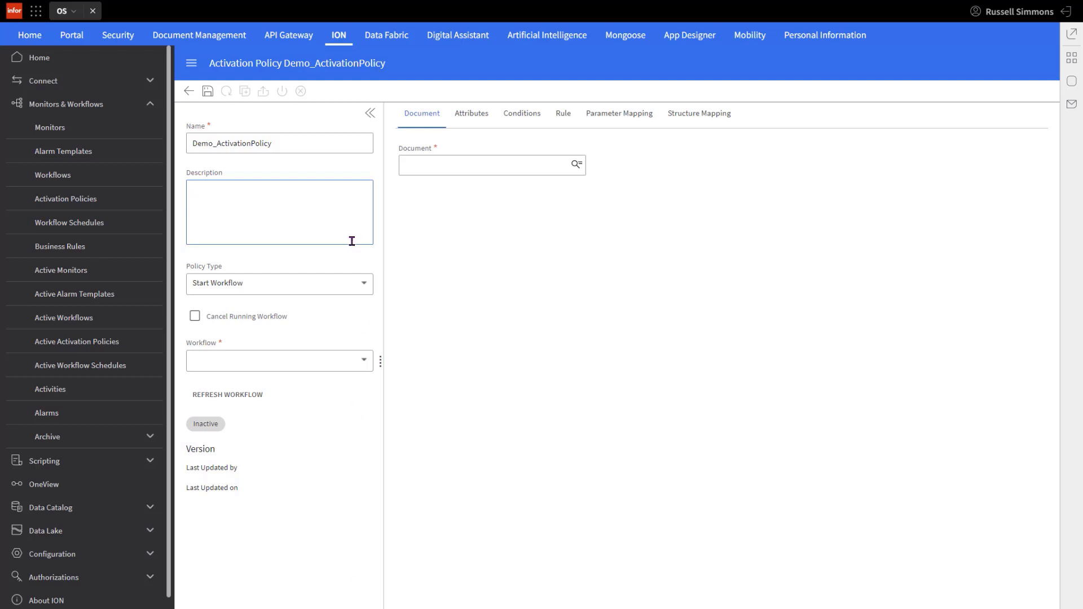
{"action": "left_click", "coordinate": [361, 283]}
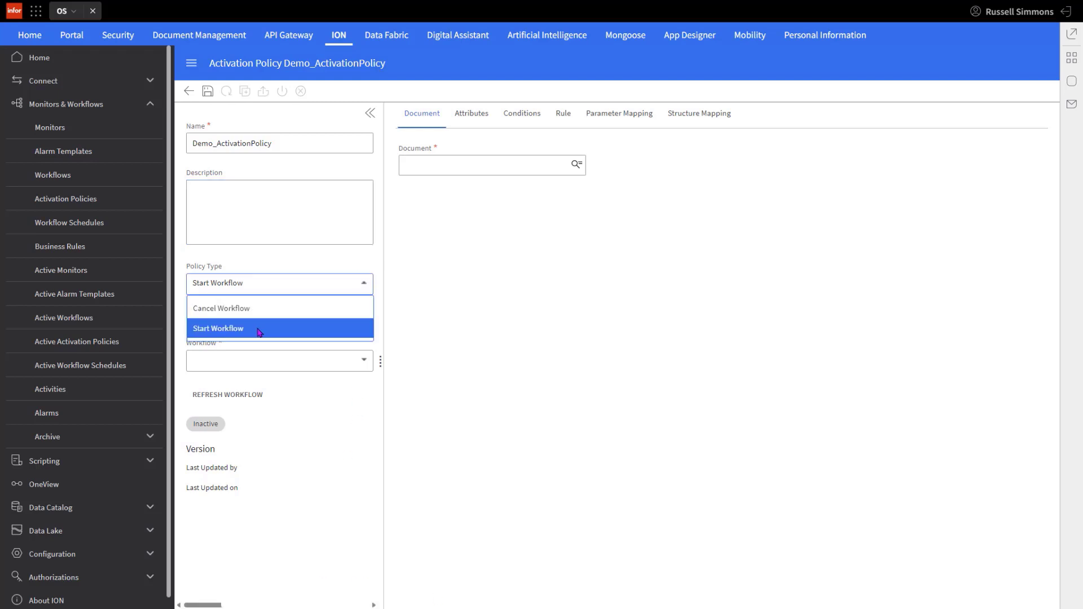
{"action": "left_click", "coordinate": [286, 328]}
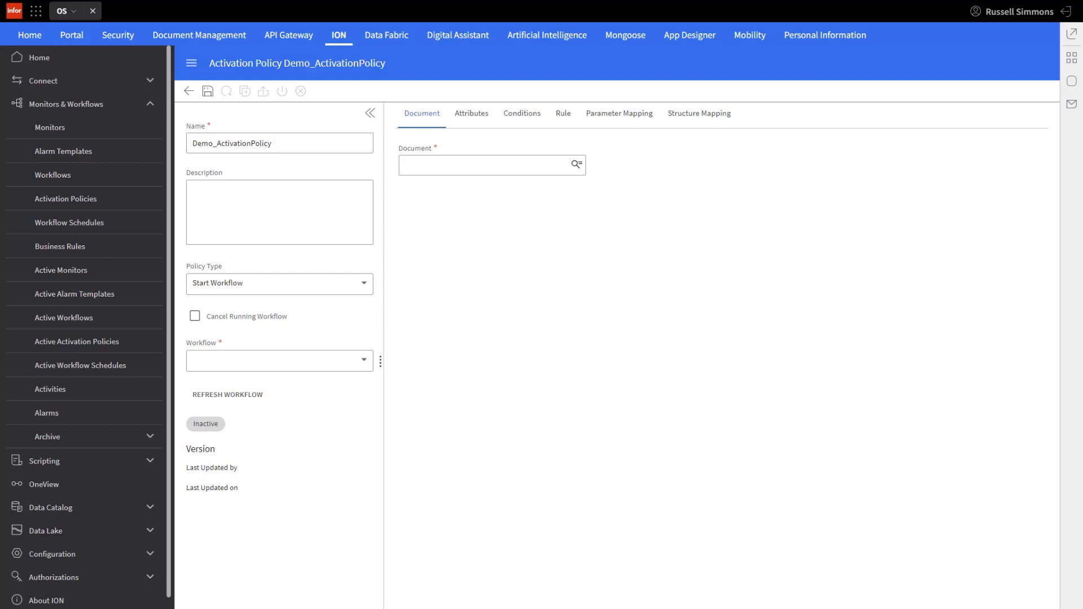
Step: Assign the Demo_ItemMaster workflow to the activation policy
{"action": "left_click", "coordinate": [364, 361]}
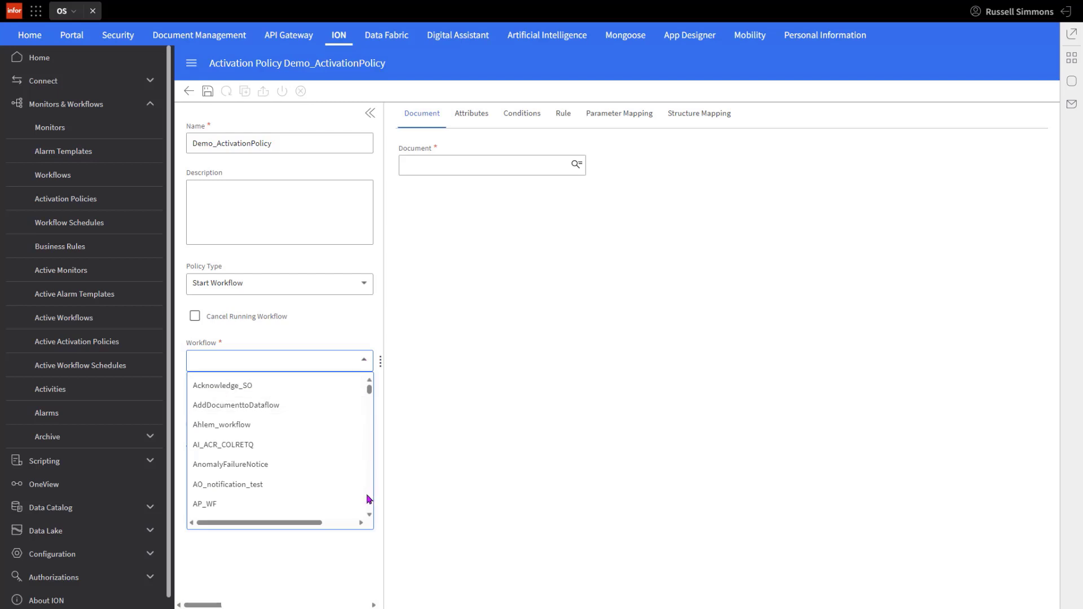
{"action": "scroll", "coordinate": [369, 499], "scroll_direction": "down", "scroll_amount": 5}
{"action": "scroll", "coordinate": [366, 499], "scroll_direction": "down", "scroll_amount": 8}
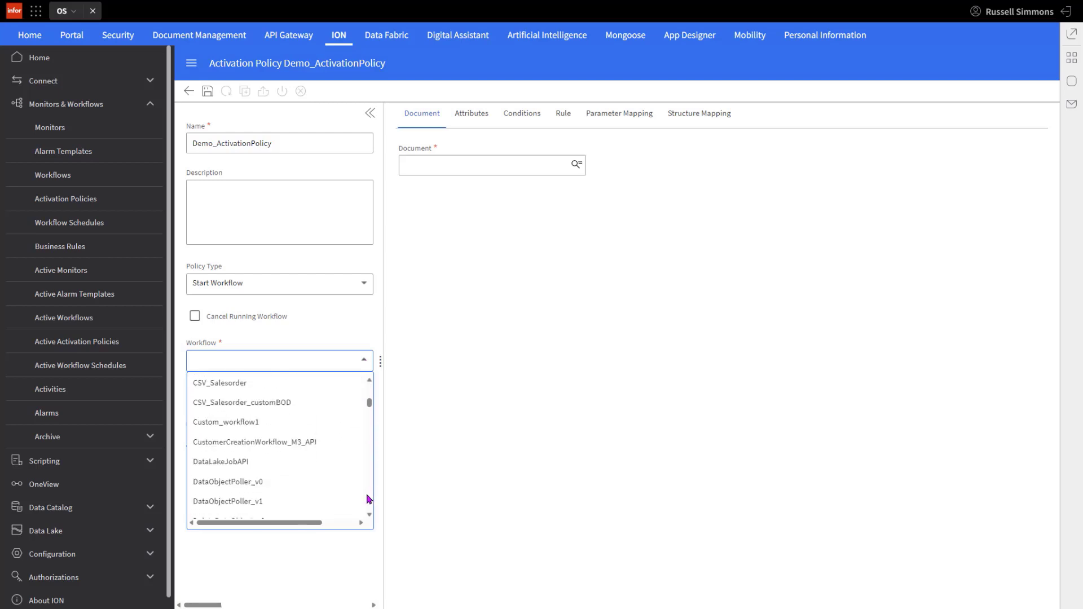
{"action": "left_click", "coordinate": [254, 503]}
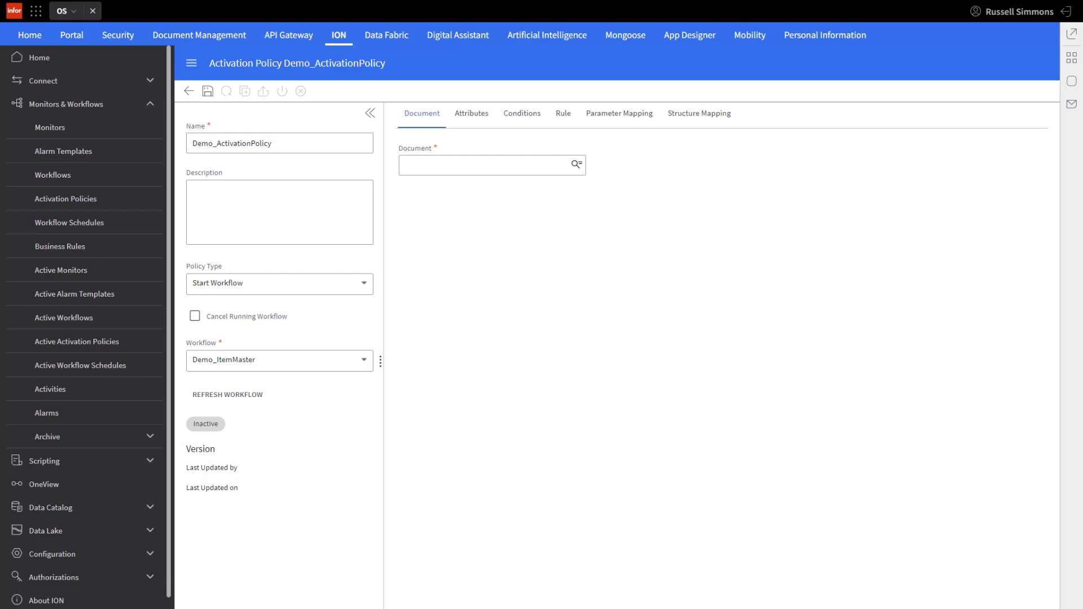
Step: Filter the available documents by ItemMaster and select the ItemMaster BOD as the policy's document
{"action": "left_click", "coordinate": [576, 166]}
{"action": "left_click", "coordinate": [515, 271]}
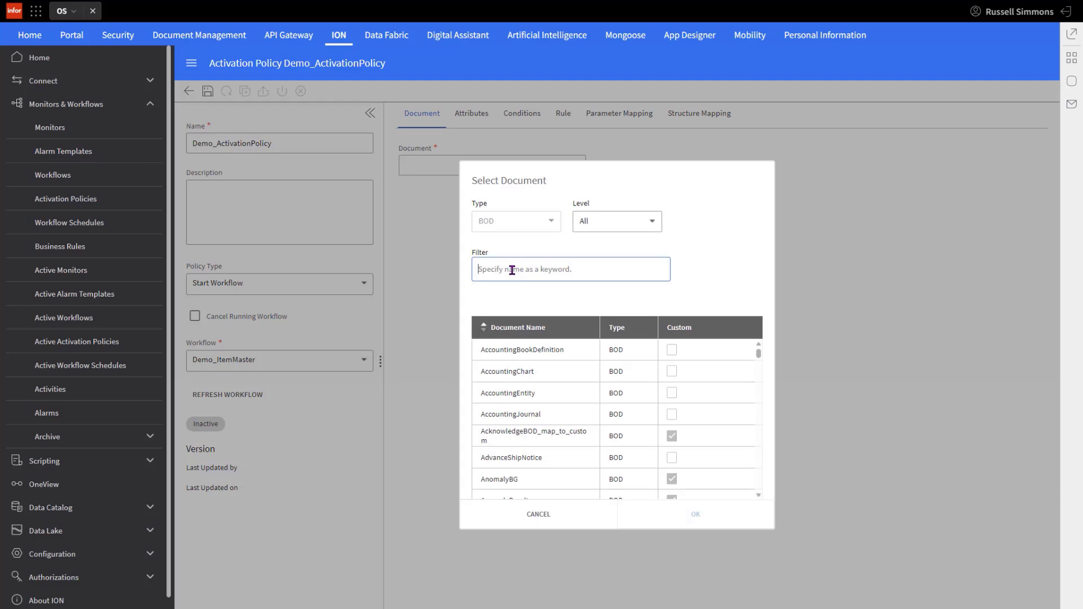
{"action": "type", "text": "ItemMa"}
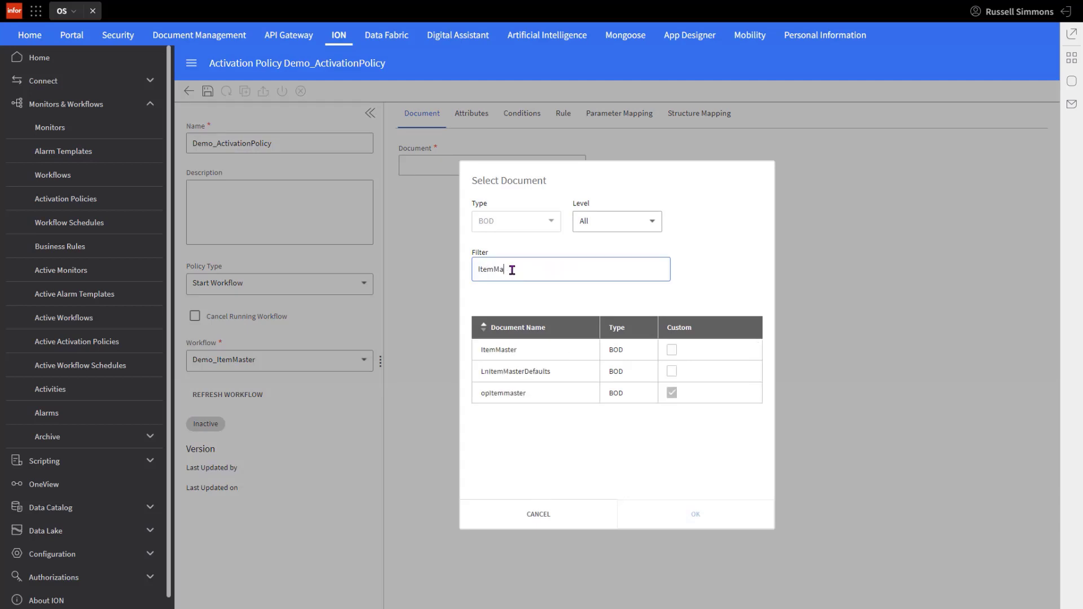
{"action": "type", "text": "ster"}
{"action": "left_click", "coordinate": [497, 350]}
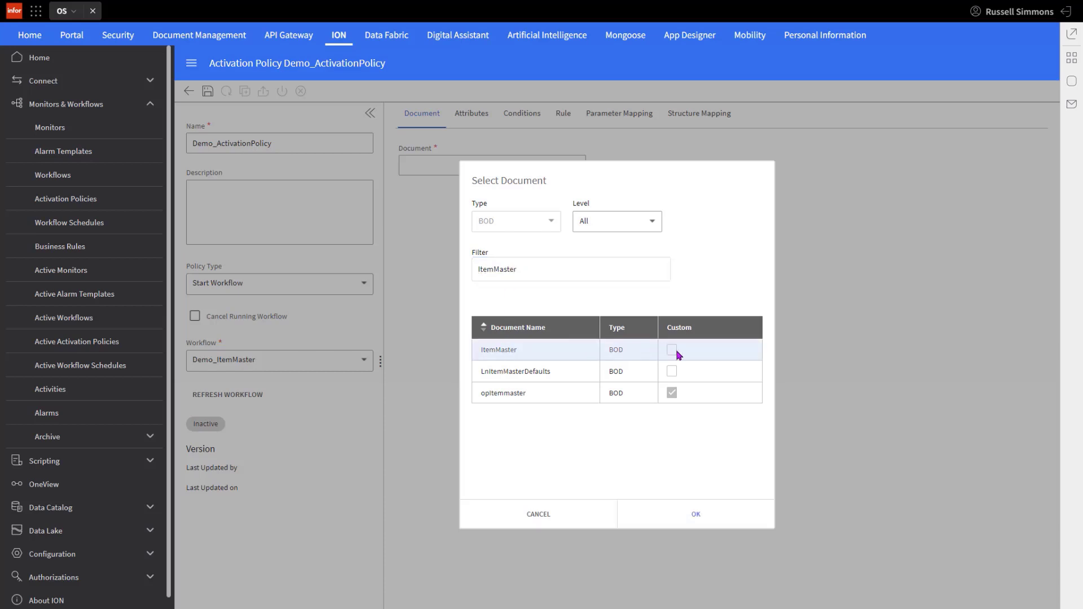
{"action": "left_click", "coordinate": [696, 515]}
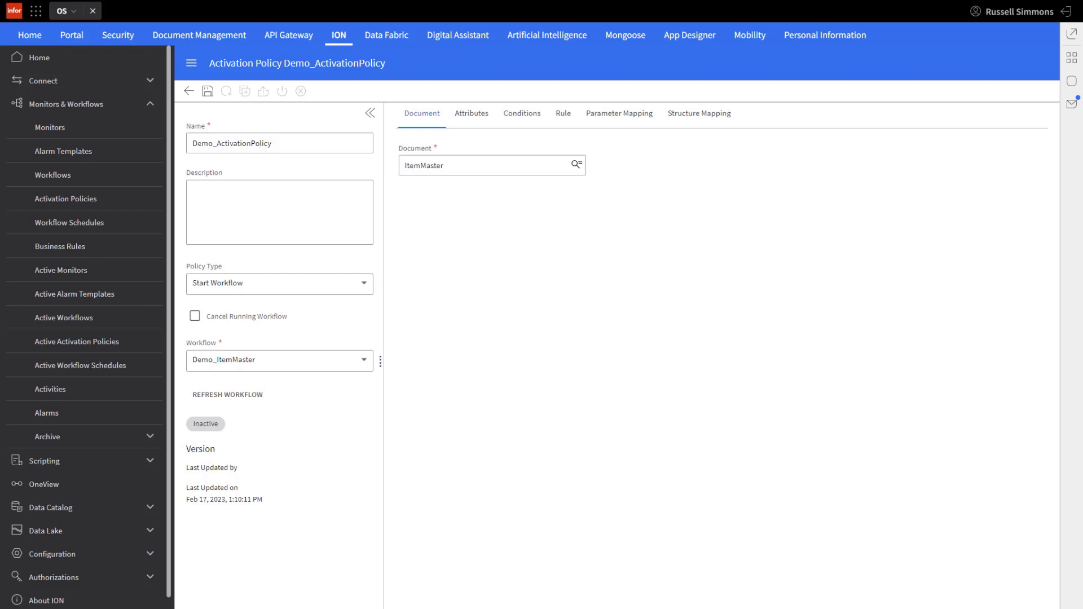
Step: Add the ID attribute from ItemMaster/ItemMasterHeader/ItemID to the policy's attributes
{"action": "left_click", "coordinate": [472, 113]}
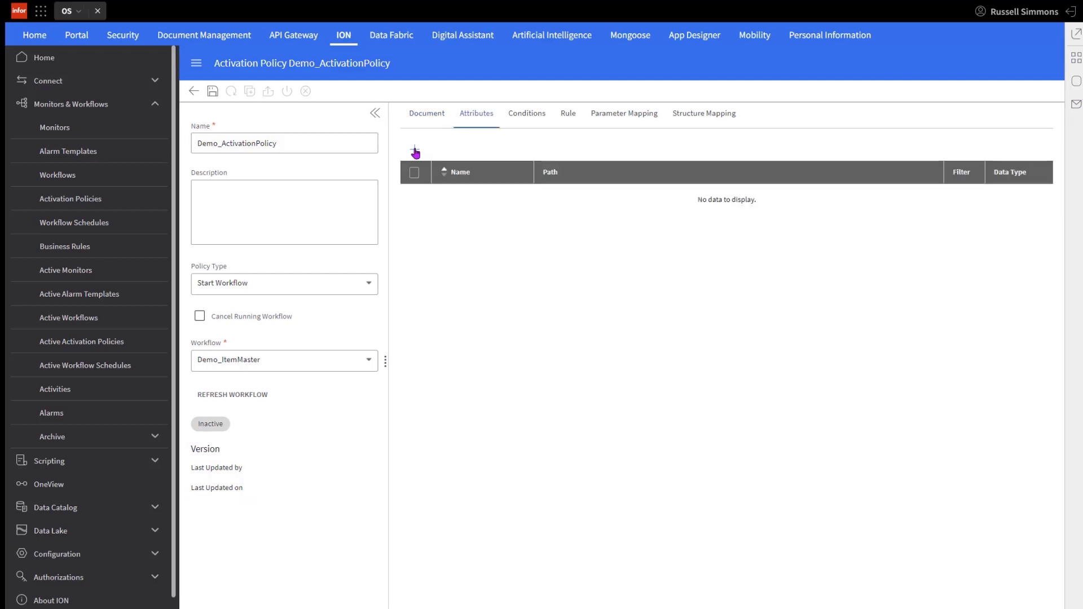
{"action": "left_click", "coordinate": [415, 151]}
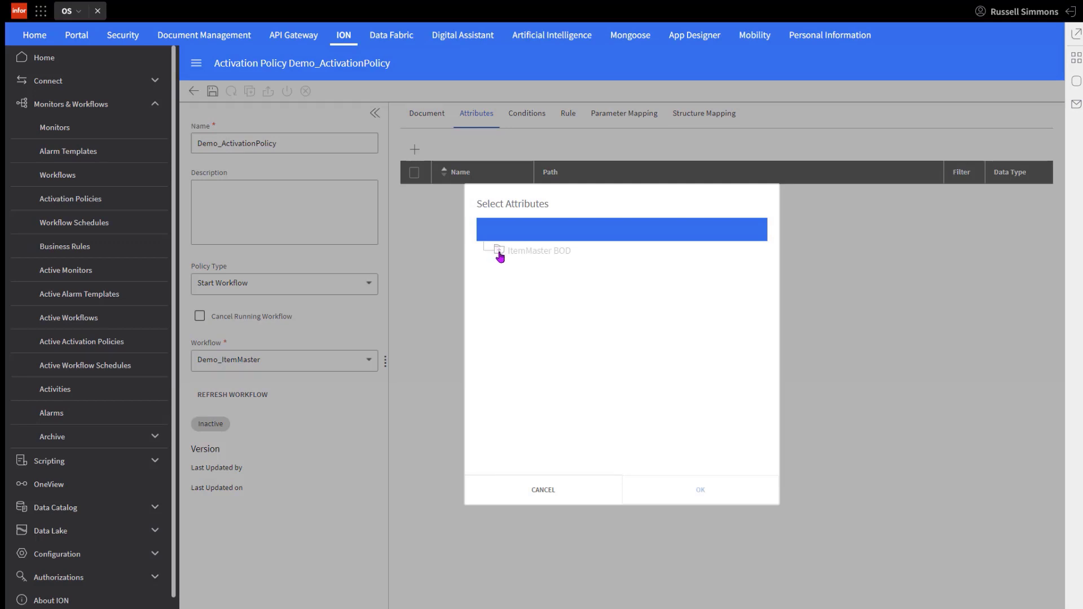
{"action": "left_click", "coordinate": [499, 252]}
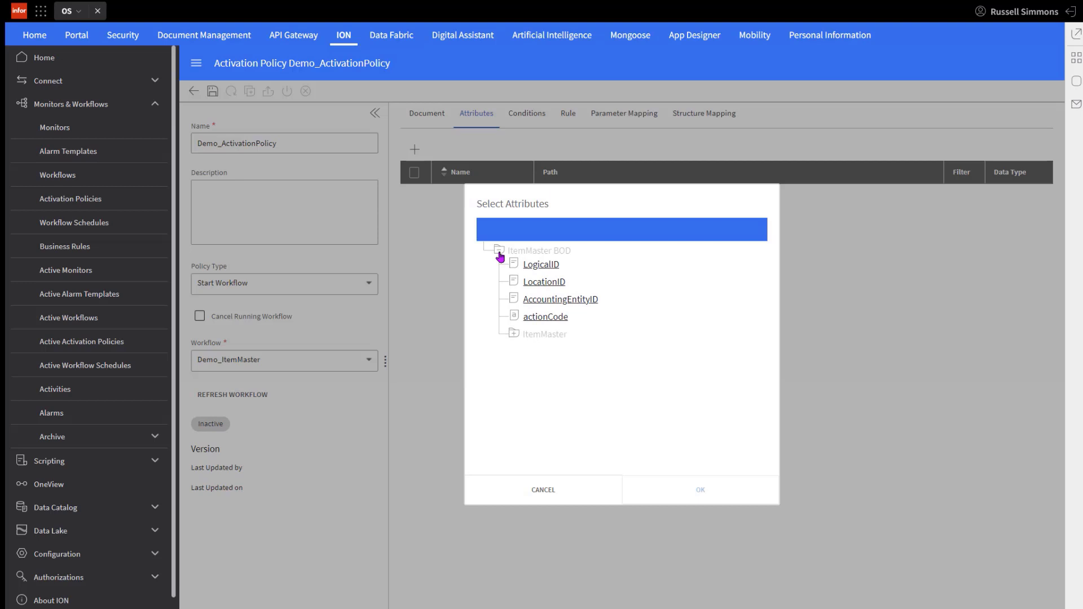
{"action": "left_click", "coordinate": [514, 334]}
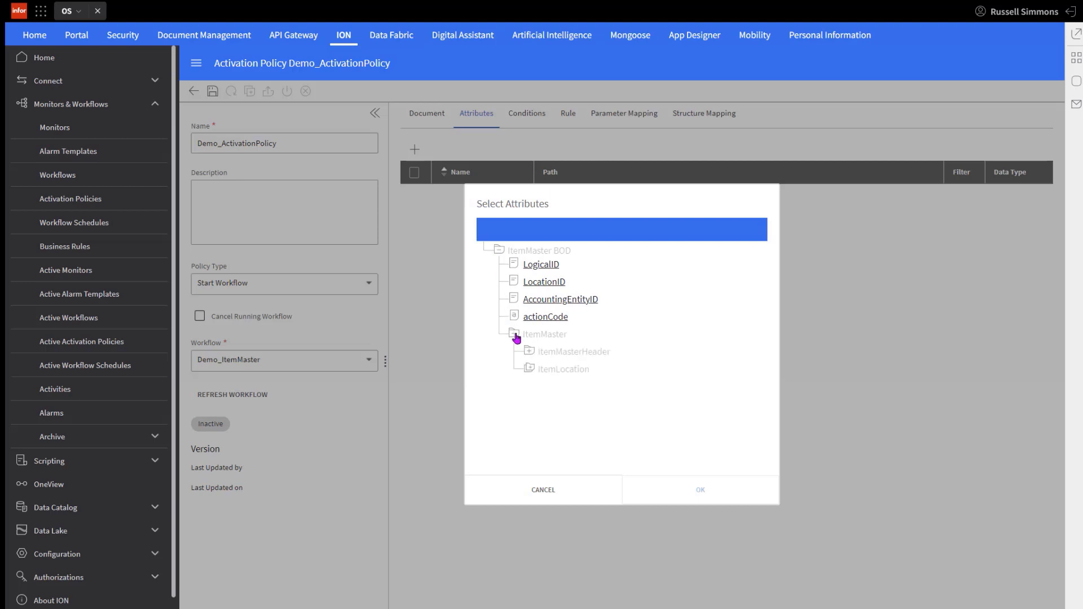
{"action": "left_click", "coordinate": [529, 351]}
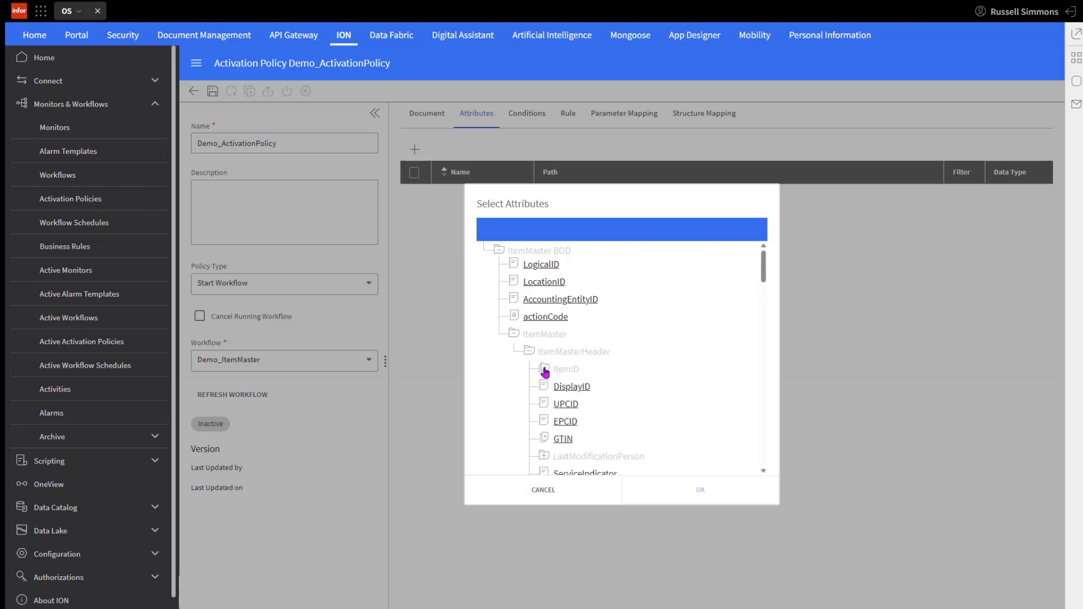
{"action": "left_click", "coordinate": [544, 369]}
{"action": "left_click", "coordinate": [573, 388]}
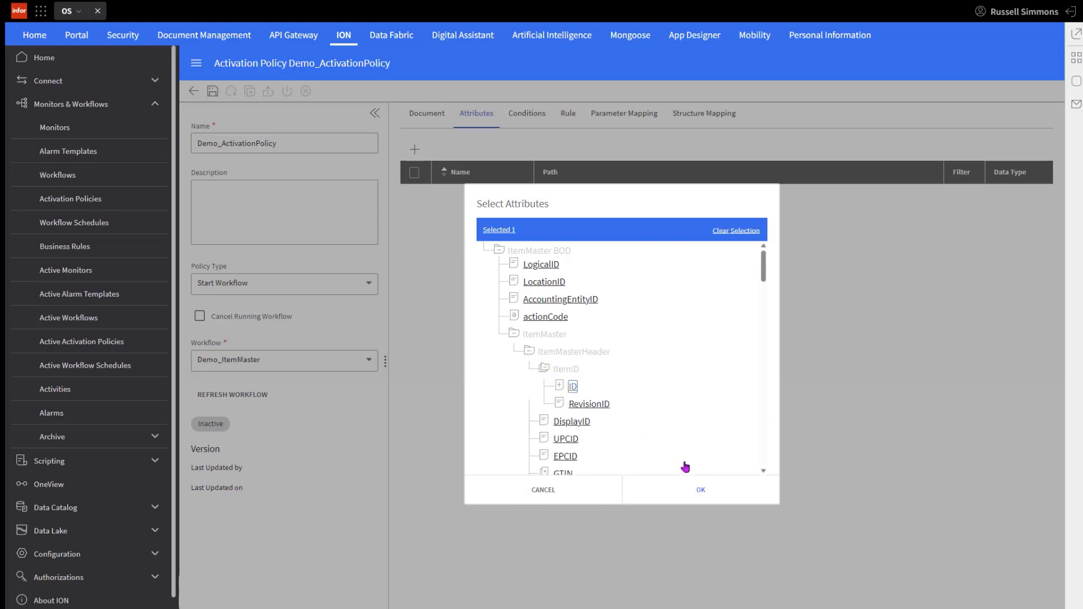
{"action": "left_click", "coordinate": [701, 490]}
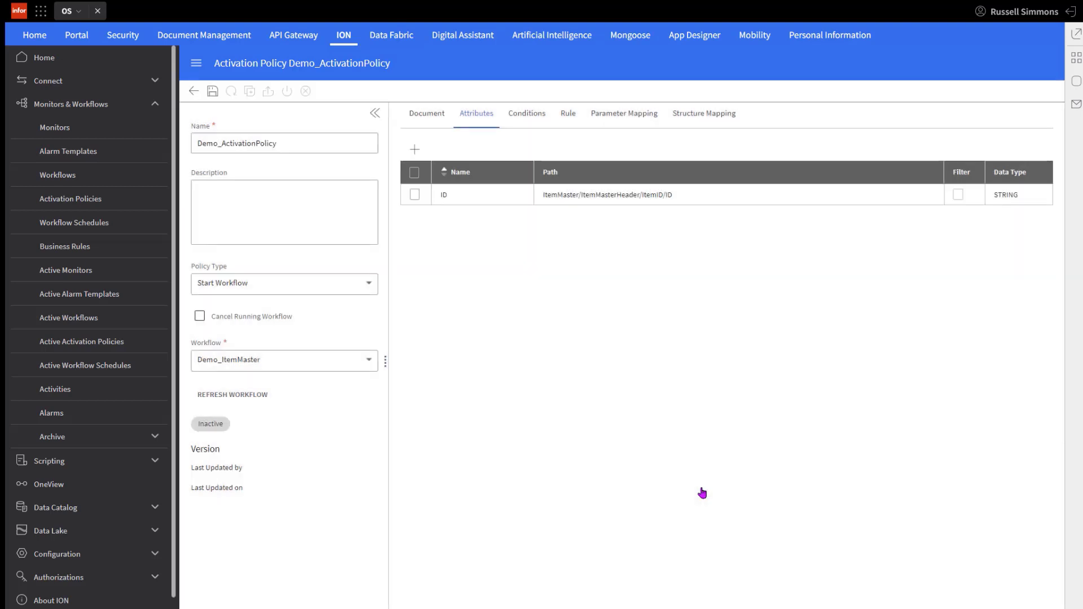
Step: Add the Code attribute from ItemMaster/ItemMasterHeader/ItemStatus to the policy's attributes
{"action": "left_click", "coordinate": [415, 151]}
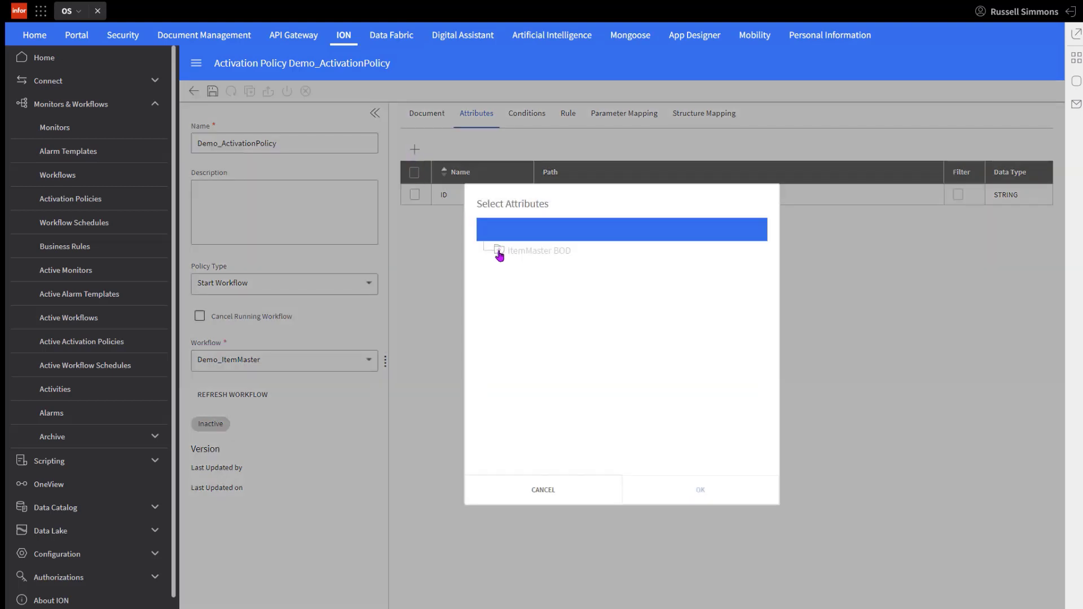
{"action": "left_click", "coordinate": [499, 251]}
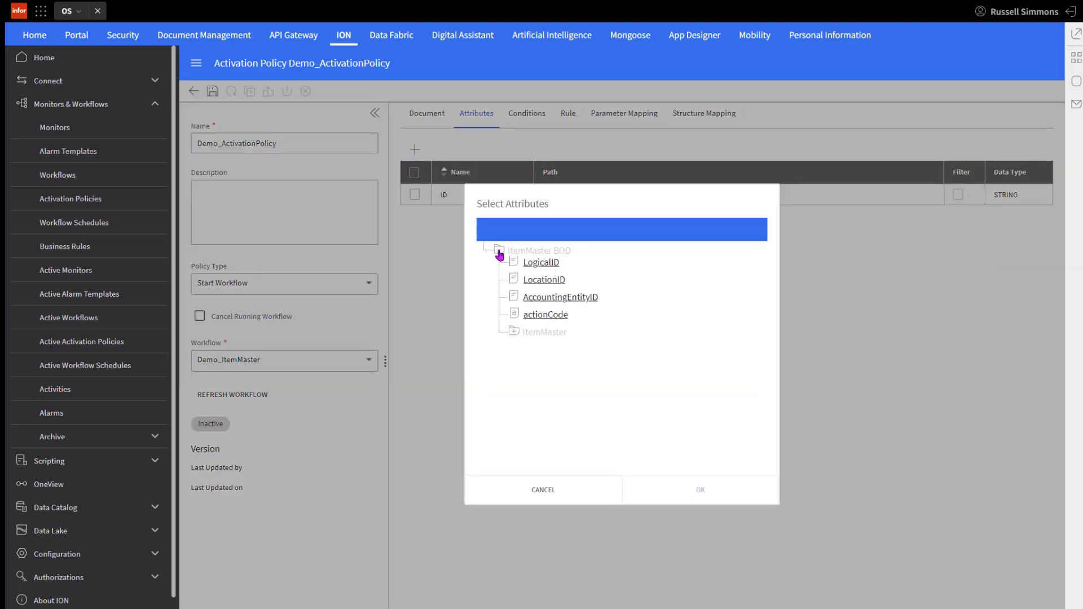
{"action": "left_click", "coordinate": [515, 335]}
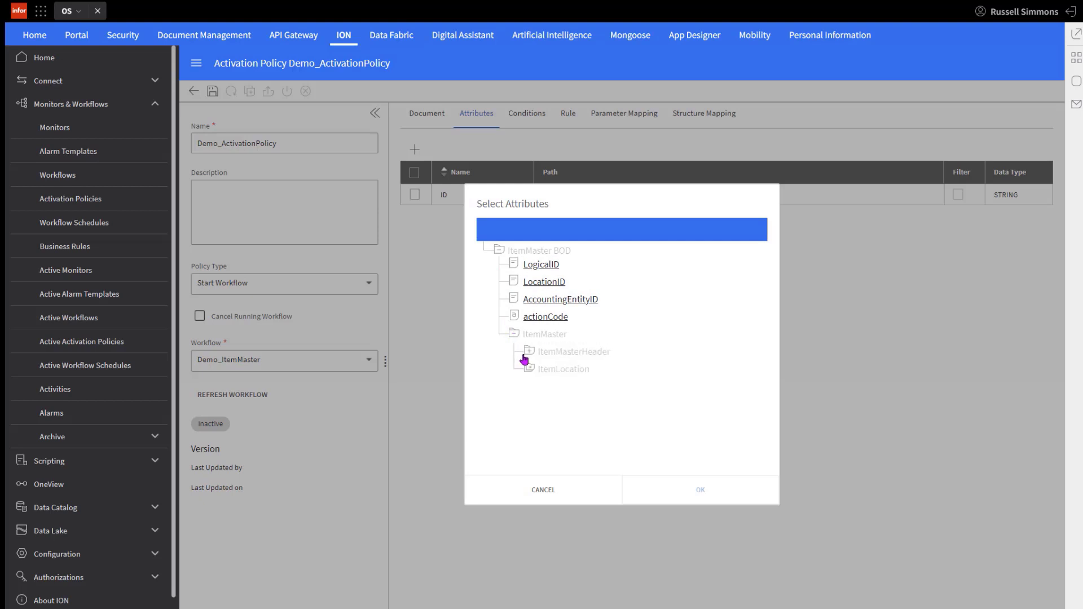
{"action": "left_click", "coordinate": [529, 352]}
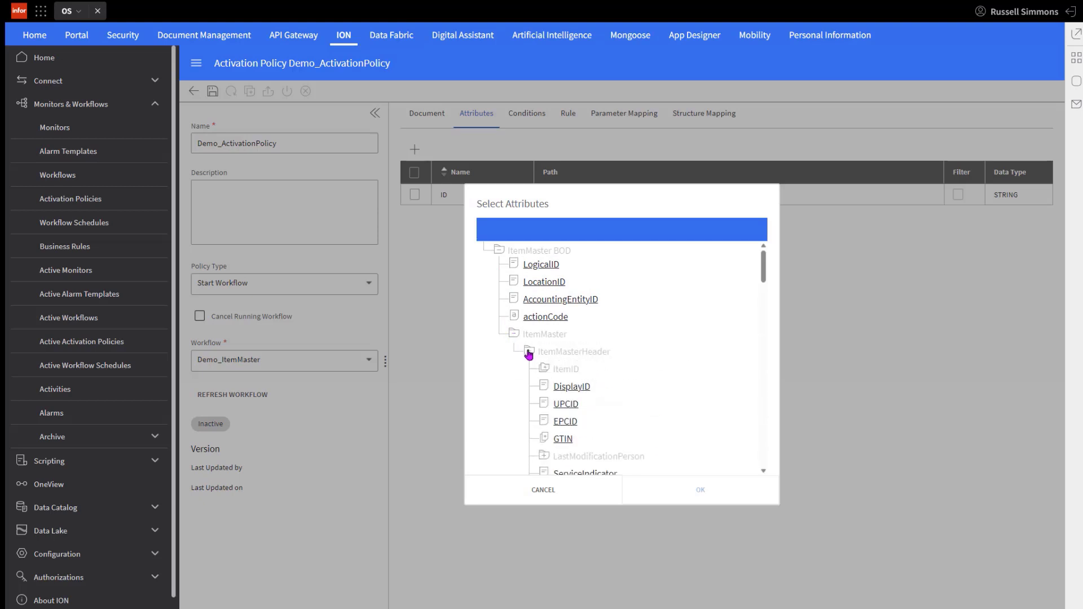
{"action": "scroll", "coordinate": [652, 401], "scroll_direction": "down", "scroll_amount": 2}
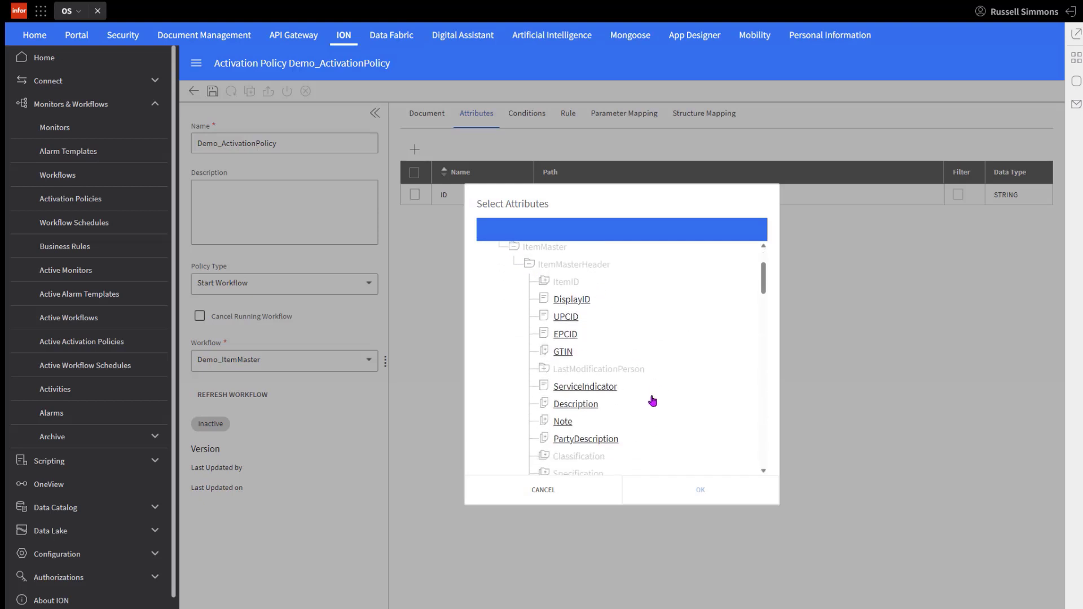
{"action": "scroll", "coordinate": [653, 401], "scroll_direction": "down", "scroll_amount": 2}
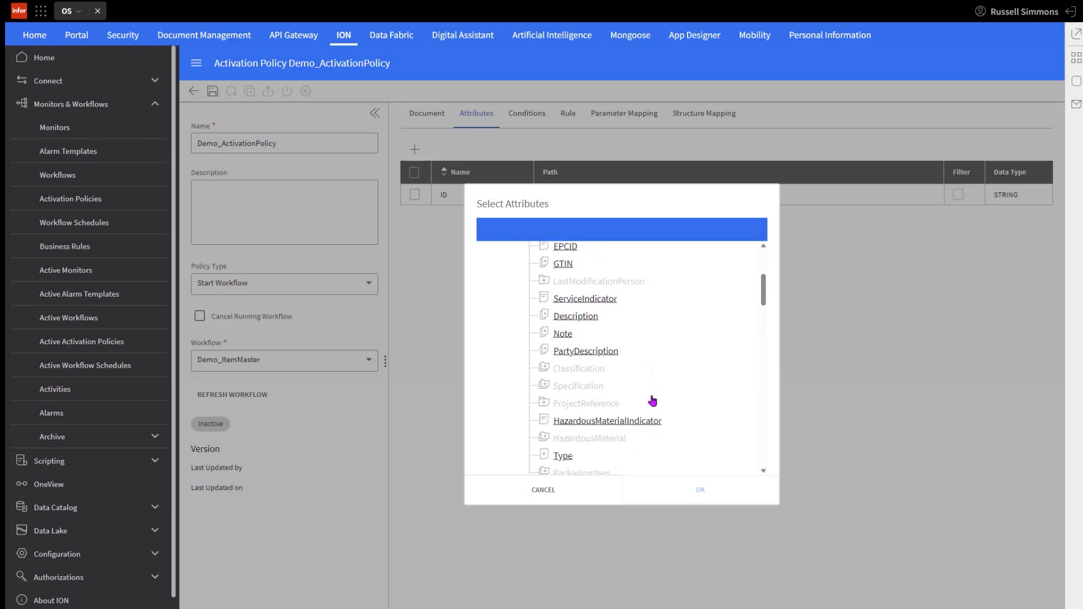
{"action": "scroll", "coordinate": [652, 401], "scroll_direction": "down", "scroll_amount": 3}
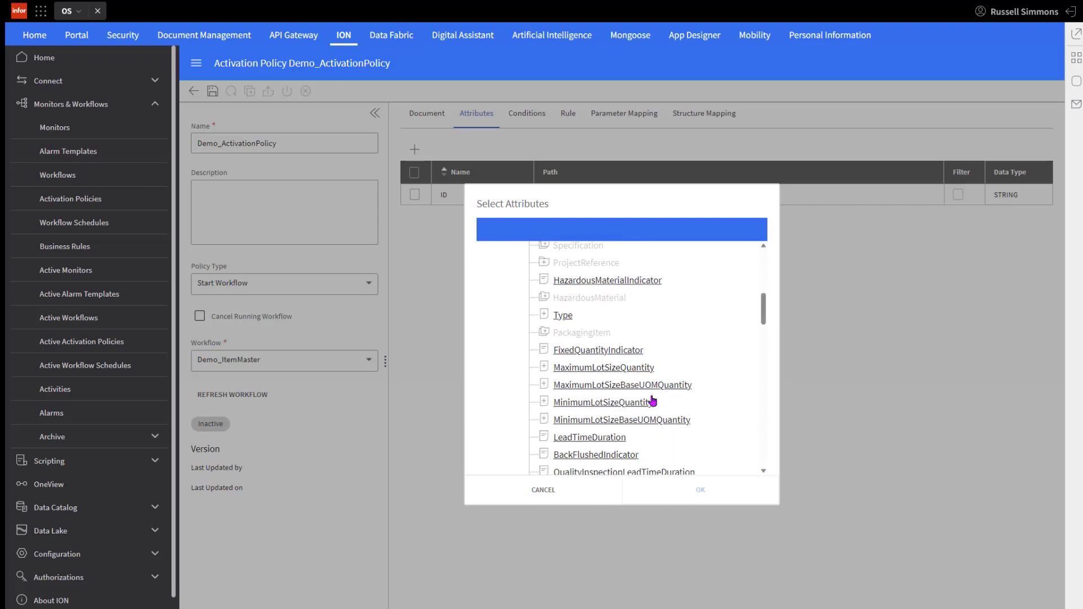
{"action": "scroll", "coordinate": [652, 401], "scroll_direction": "down", "scroll_amount": 2}
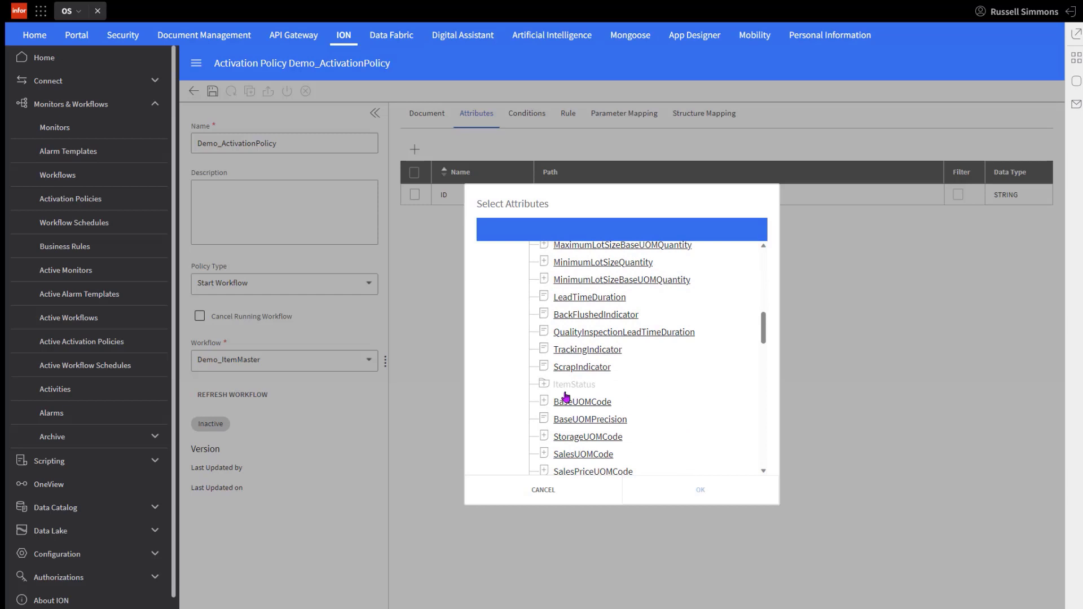
{"action": "left_click", "coordinate": [543, 385]}
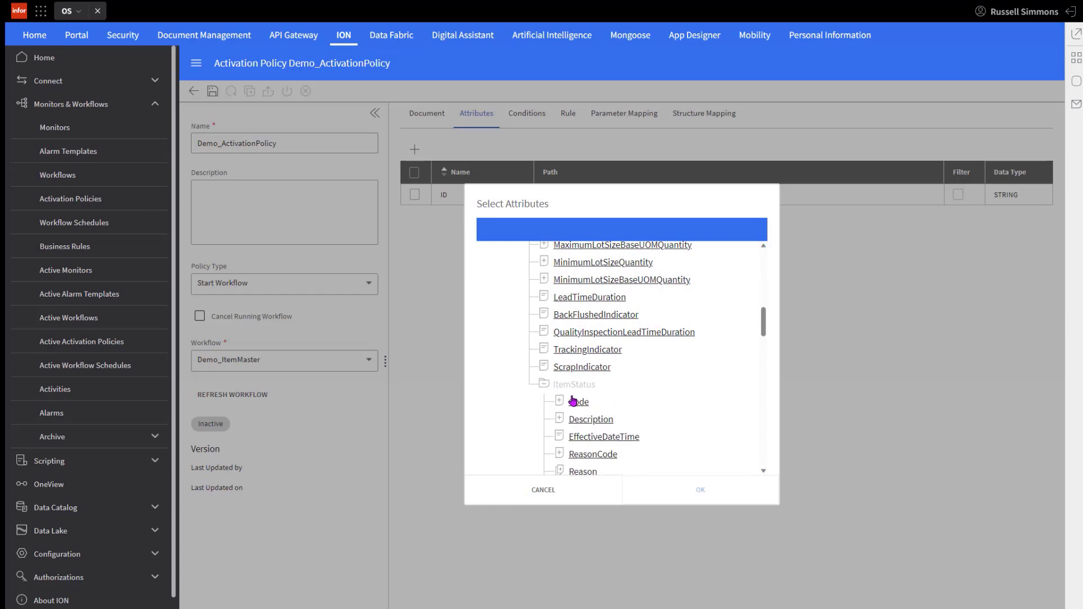
{"action": "left_click", "coordinate": [581, 403]}
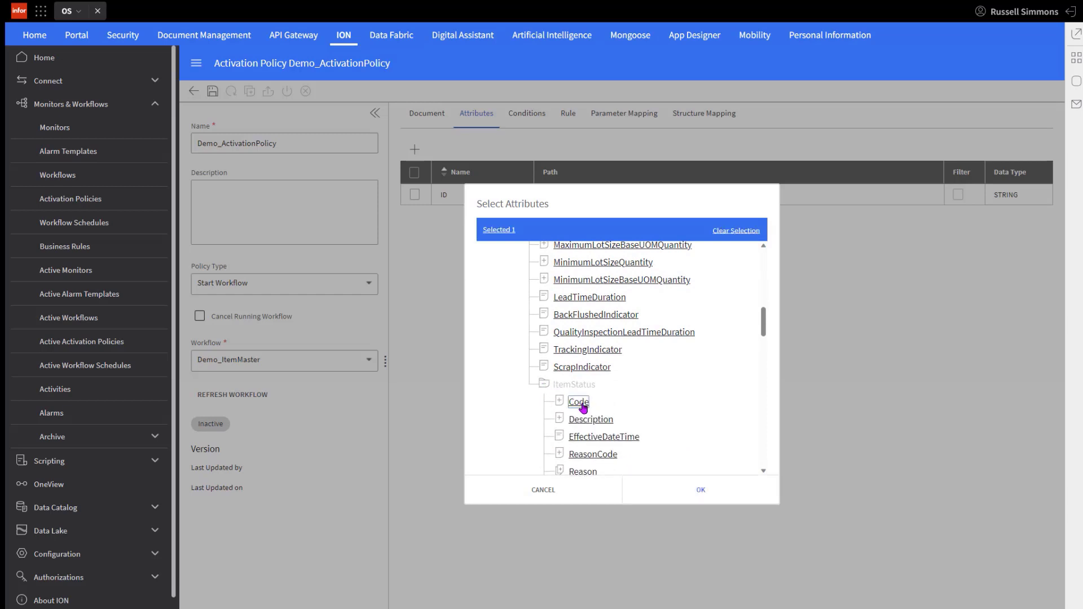
{"action": "left_click", "coordinate": [701, 492]}
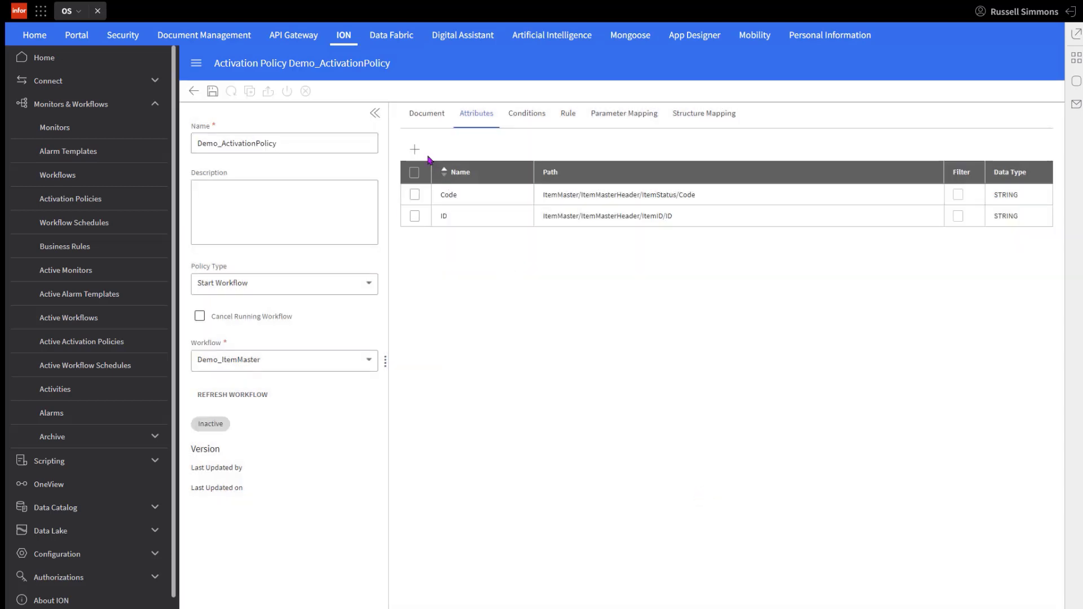
Step: Add the Description attribute from ItemMaster/ItemMasterHeader to the policy's attributes
{"action": "left_click", "coordinate": [415, 151]}
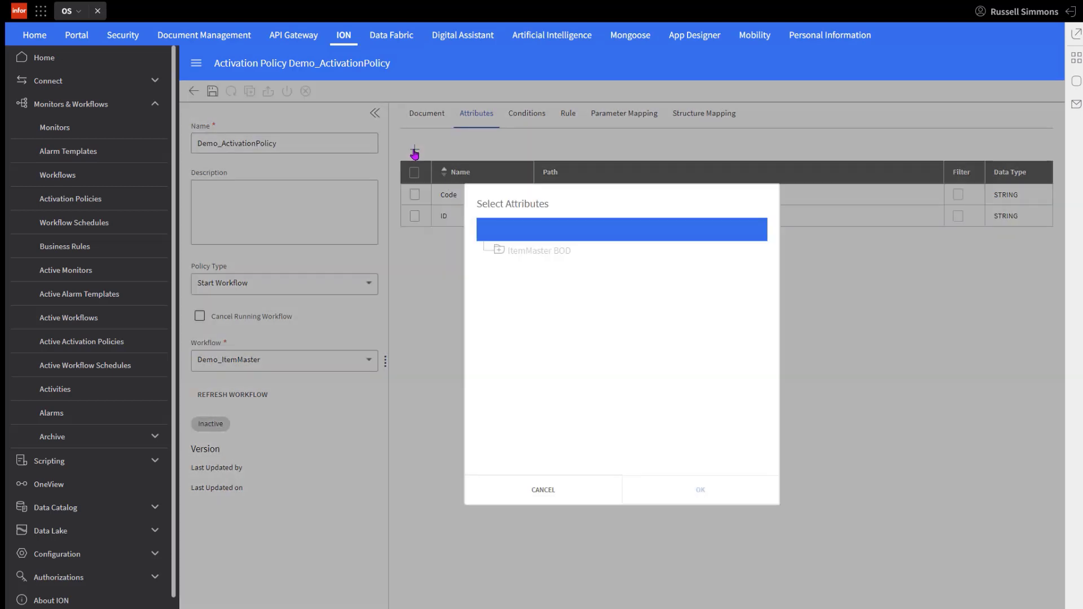
{"action": "left_click", "coordinate": [499, 252]}
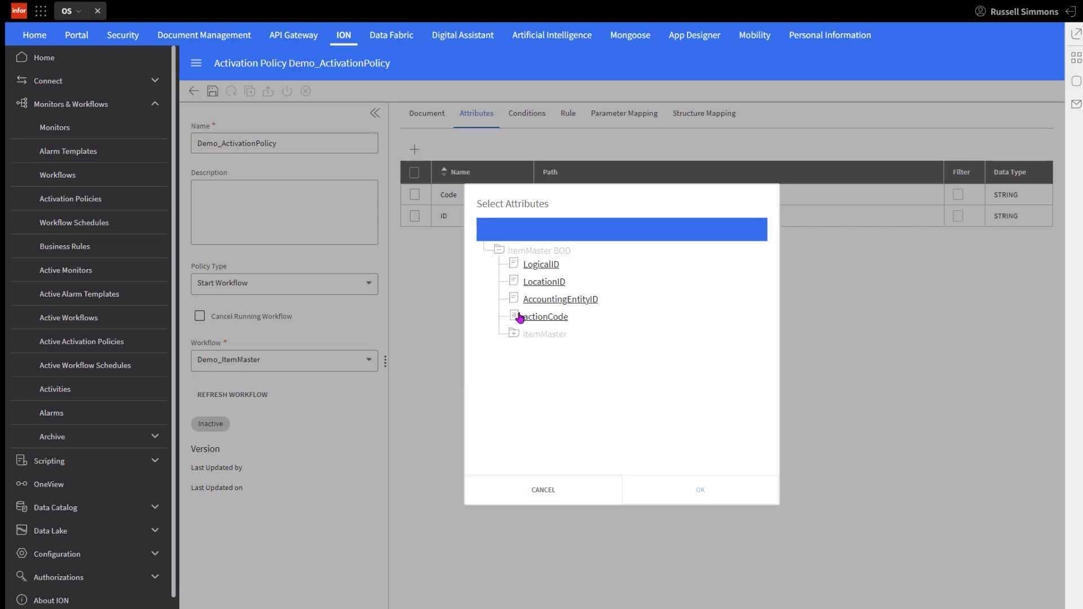
{"action": "left_click", "coordinate": [514, 334]}
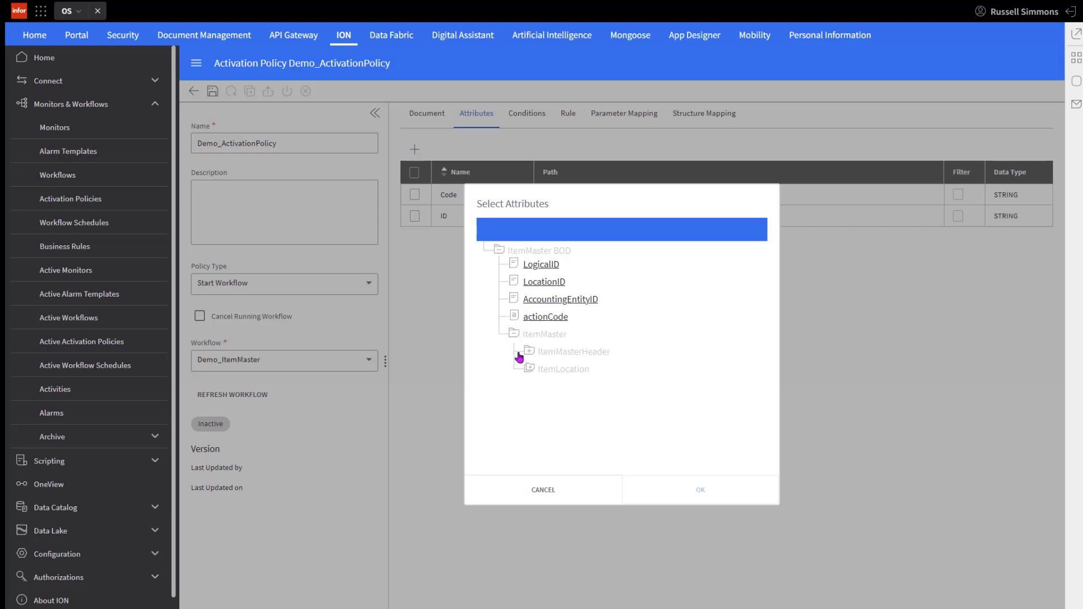
{"action": "left_click", "coordinate": [529, 351]}
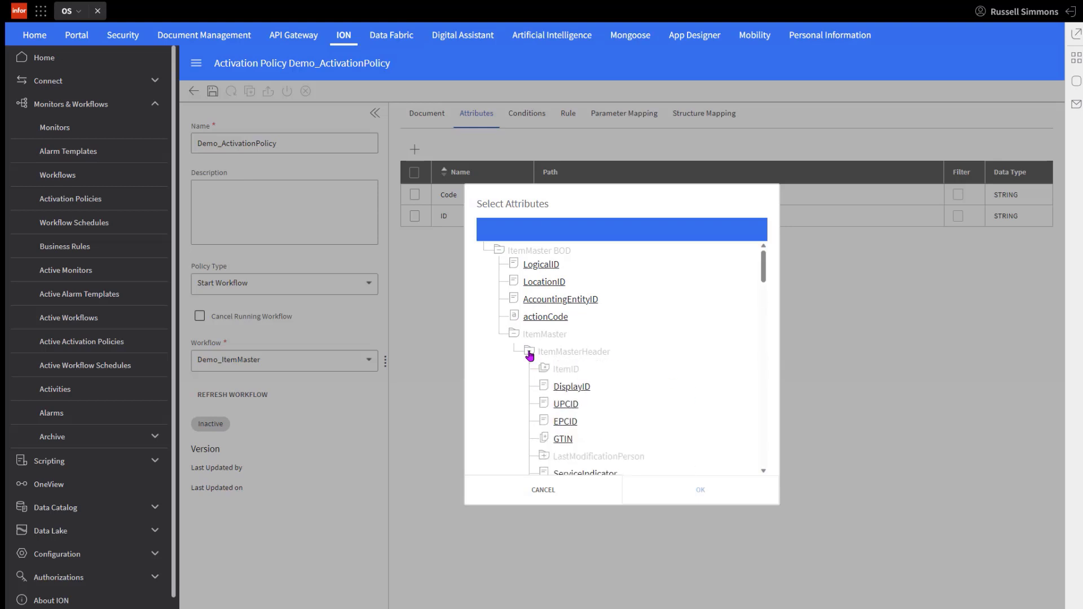
{"action": "scroll", "coordinate": [530, 355], "scroll_direction": "down", "scroll_amount": 2}
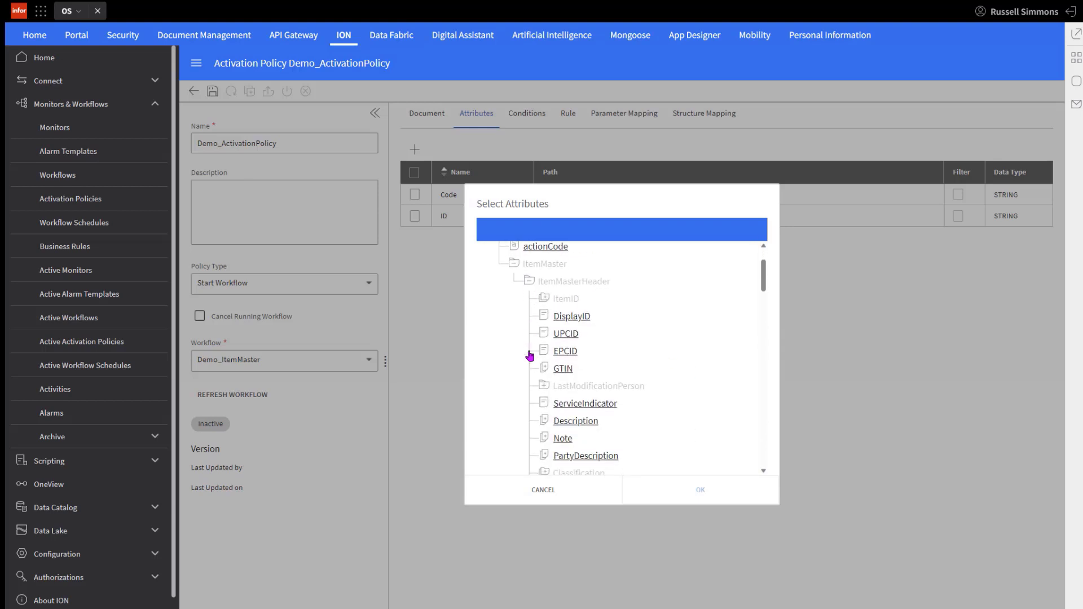
{"action": "left_click", "coordinate": [578, 424]}
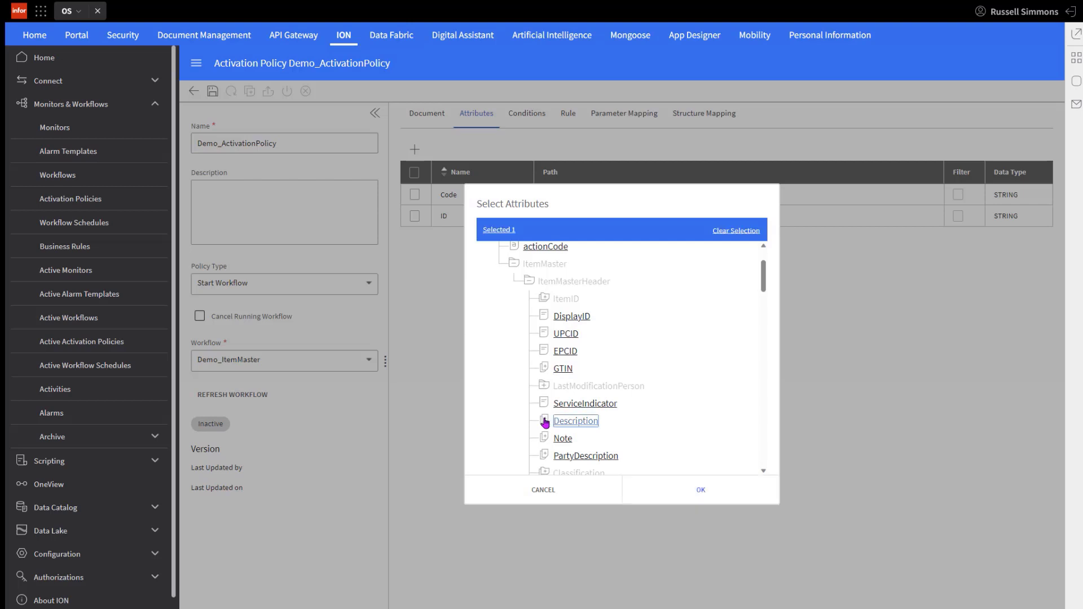
{"action": "left_click", "coordinate": [701, 489]}
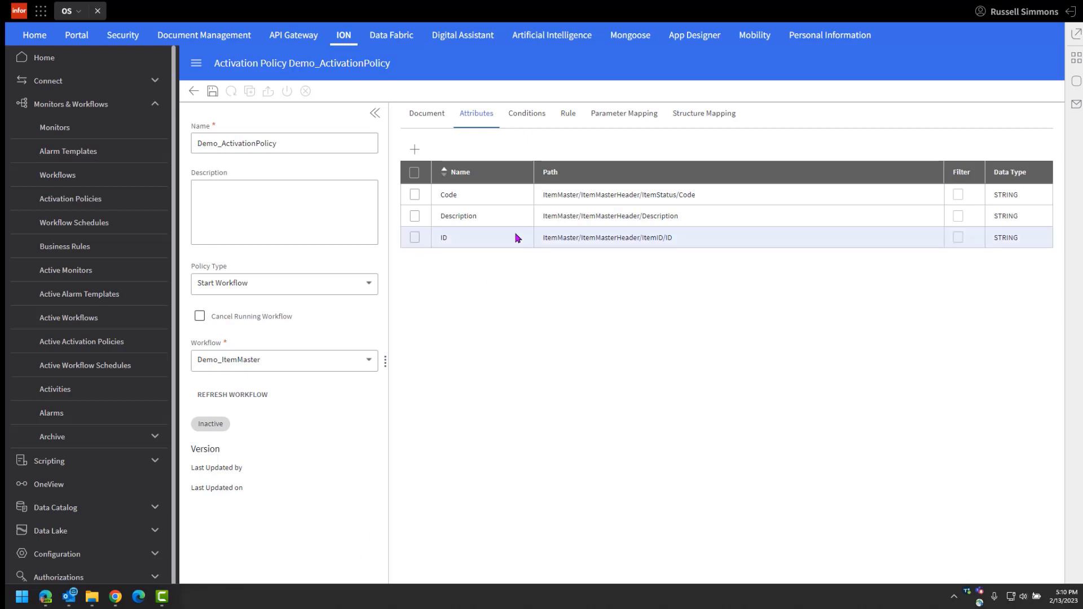
Step: Create a condition named isOpen that compares the Code attribute, using the = operator, with the value Open
{"action": "left_click", "coordinate": [525, 113]}
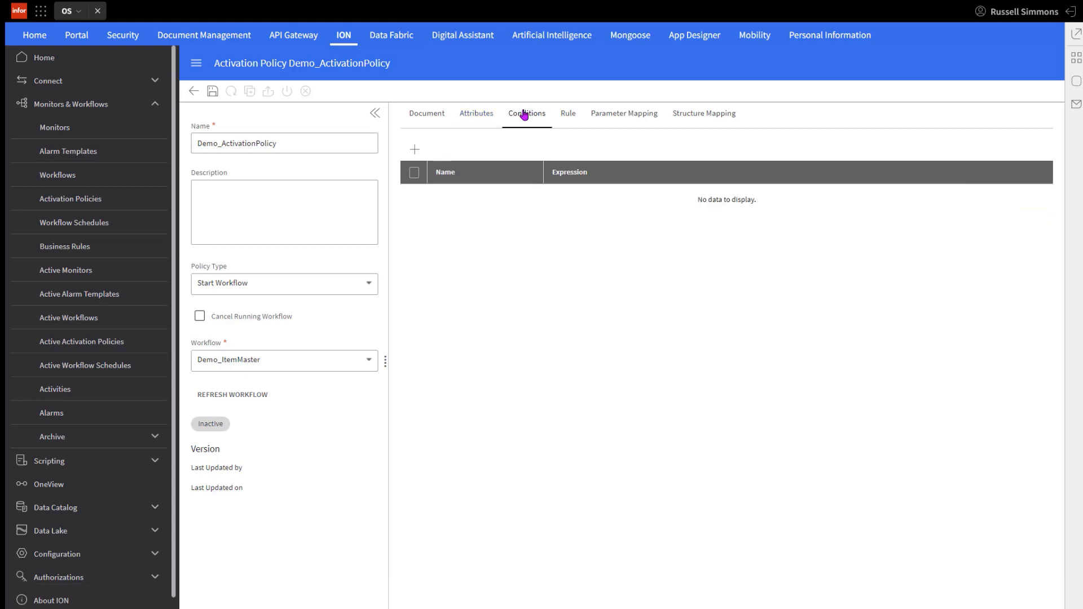
{"action": "left_click", "coordinate": [415, 150]}
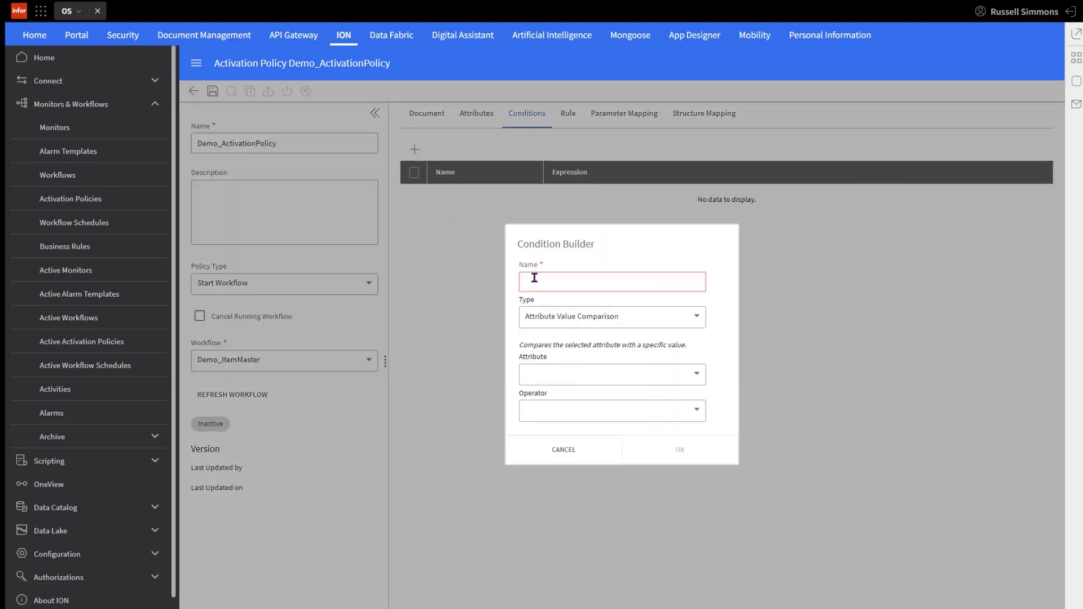
{"action": "left_click", "coordinate": [537, 279]}
{"action": "type", "text": "isOpen"}
{"action": "left_click", "coordinate": [694, 375]}
{"action": "left_click", "coordinate": [534, 399]}
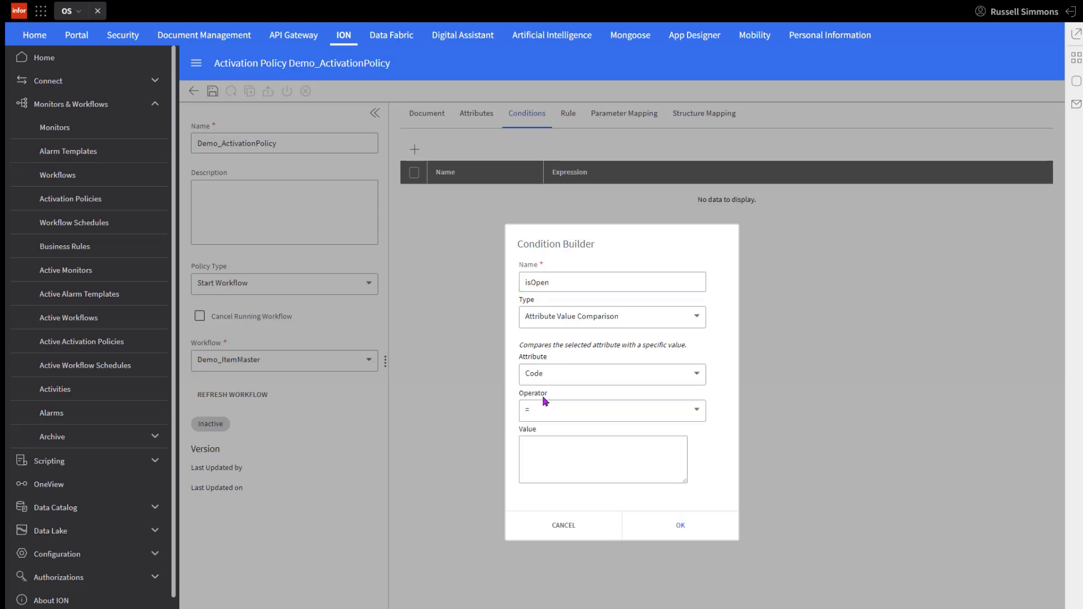
{"action": "left_click", "coordinate": [541, 444]}
{"action": "type", "text": "Open"}
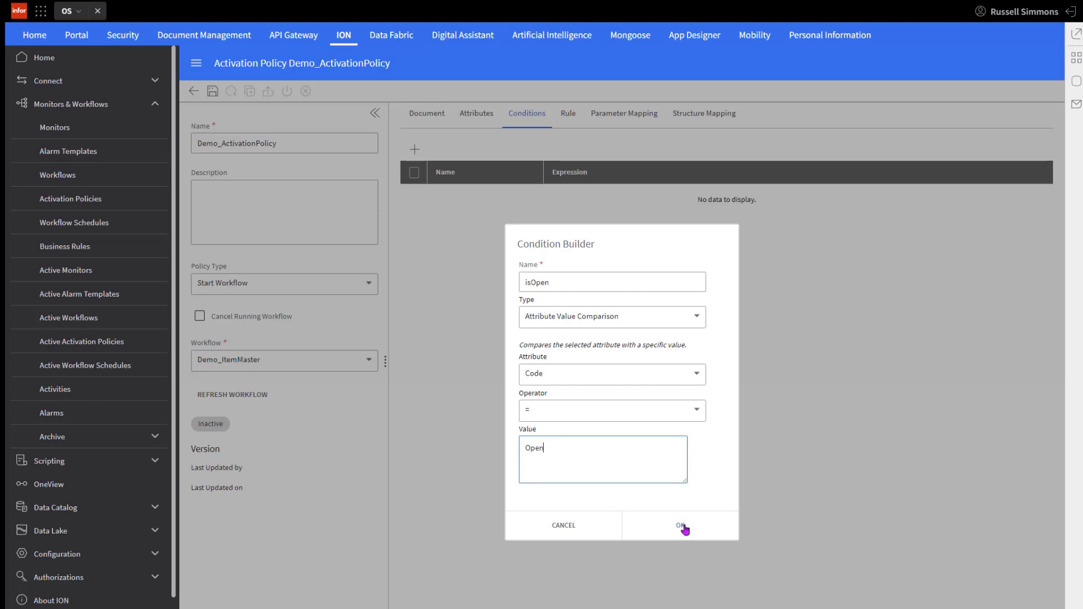
{"action": "left_click", "coordinate": [681, 526]}
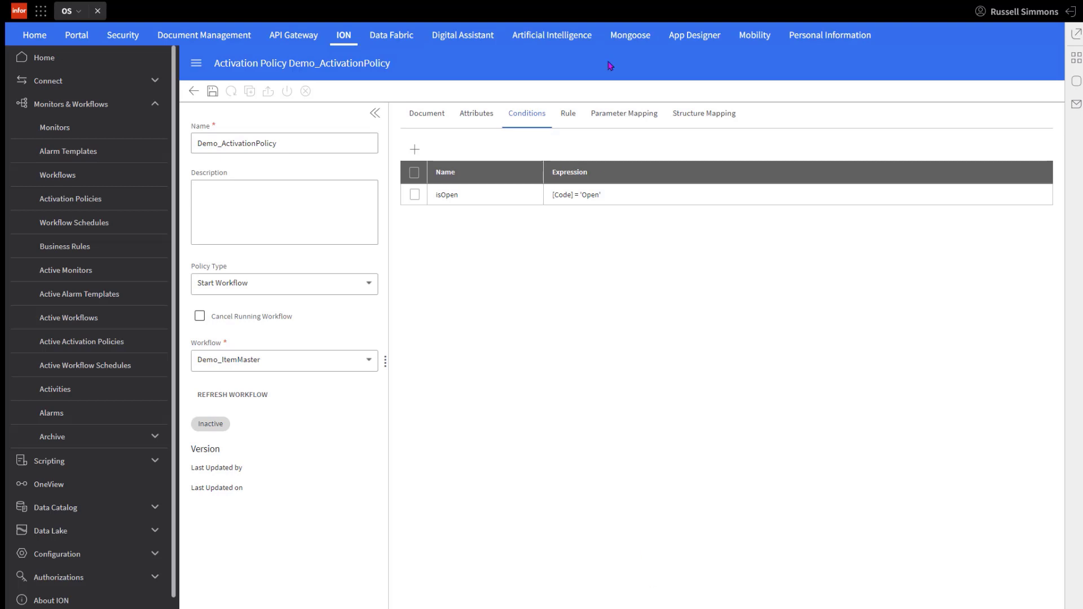
Step: Set isOpen as the condition of the policy's Condition Only rule
{"action": "left_click", "coordinate": [568, 115]}
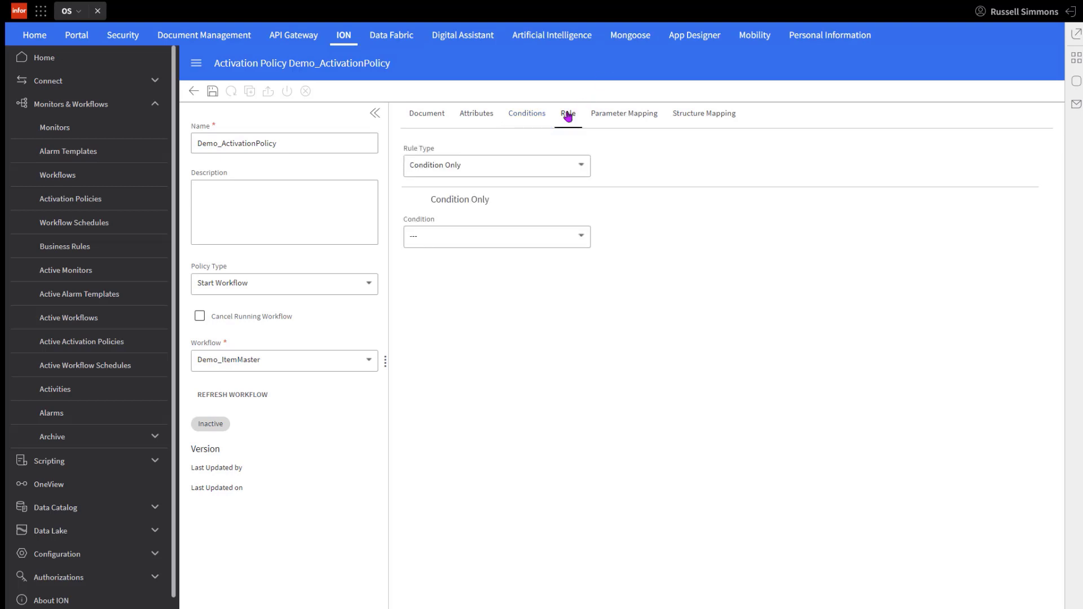
{"action": "left_click", "coordinate": [581, 238]}
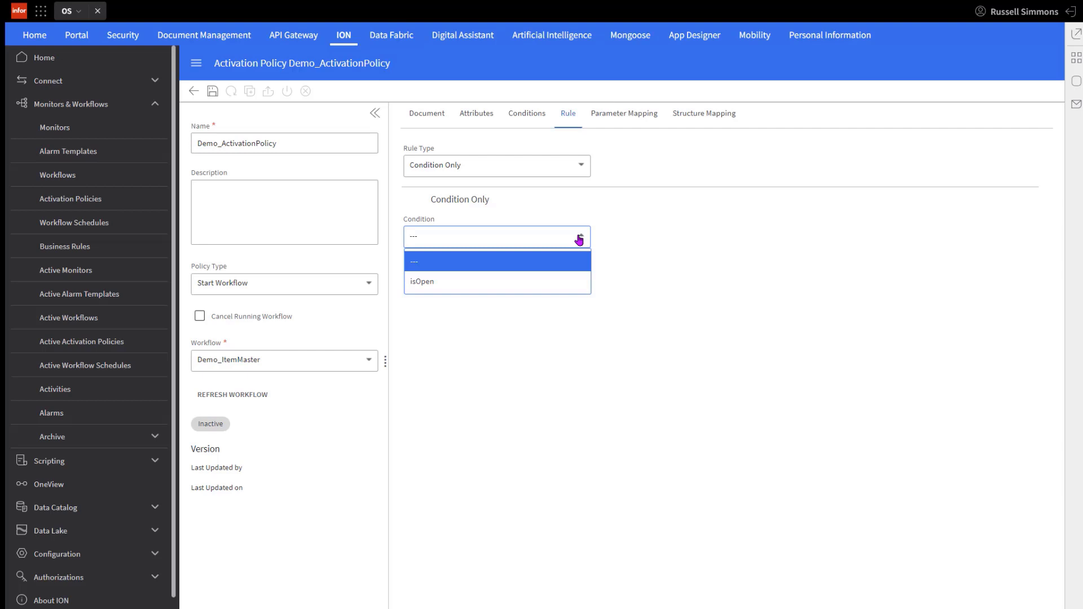
{"action": "left_click", "coordinate": [534, 283]}
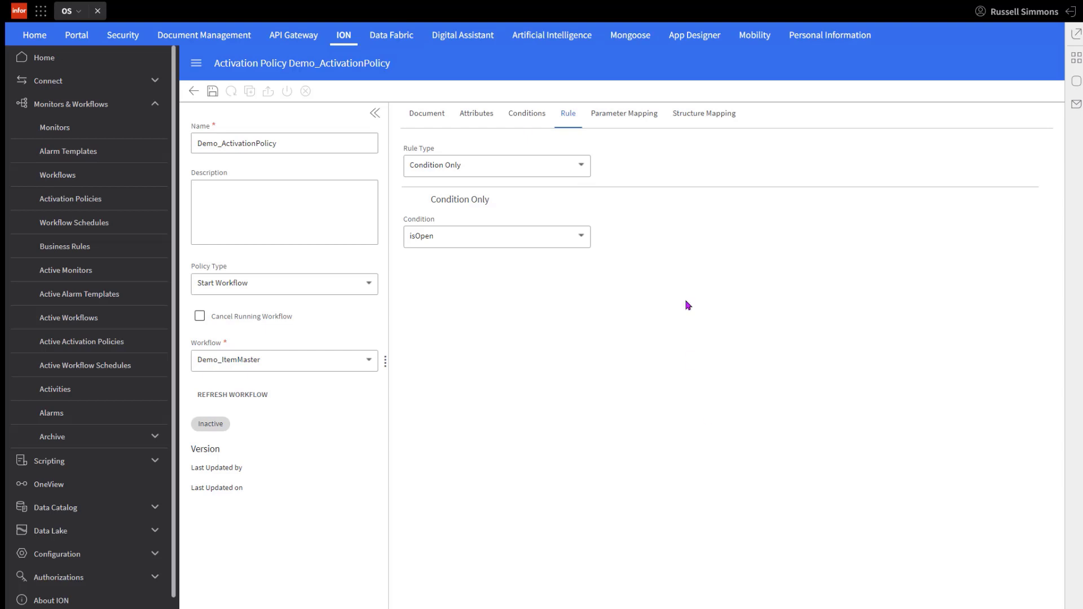
Step: Map the workflow parameters to input attributes: Description to Description, ItemNumber to ID, and Status to Code
{"action": "left_click", "coordinate": [618, 119]}
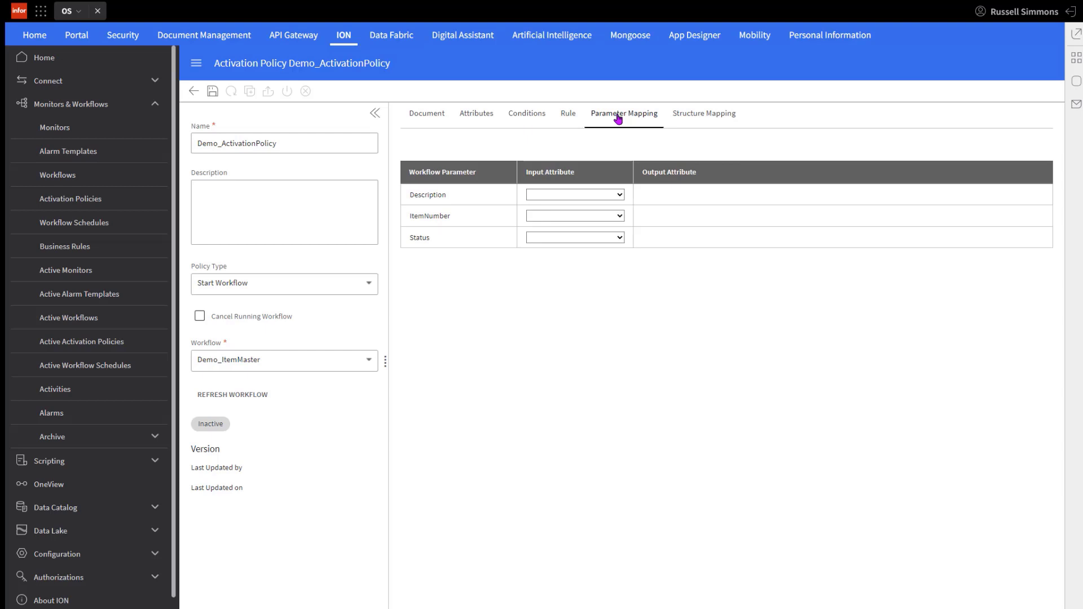
{"action": "left_click", "coordinate": [620, 196]}
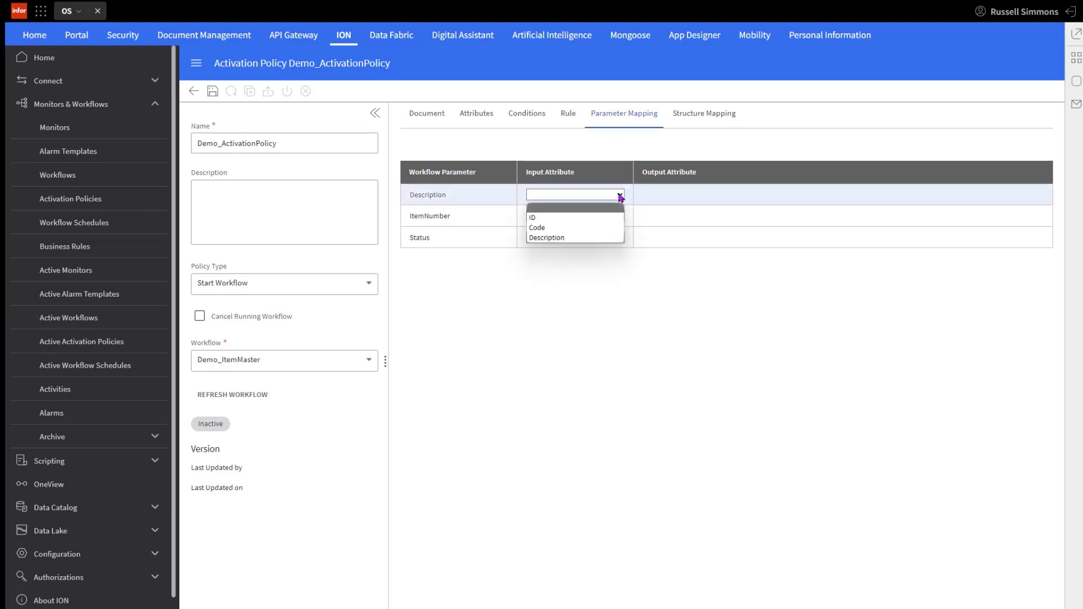
{"action": "left_click", "coordinate": [560, 237]}
{"action": "left_click", "coordinate": [560, 219]}
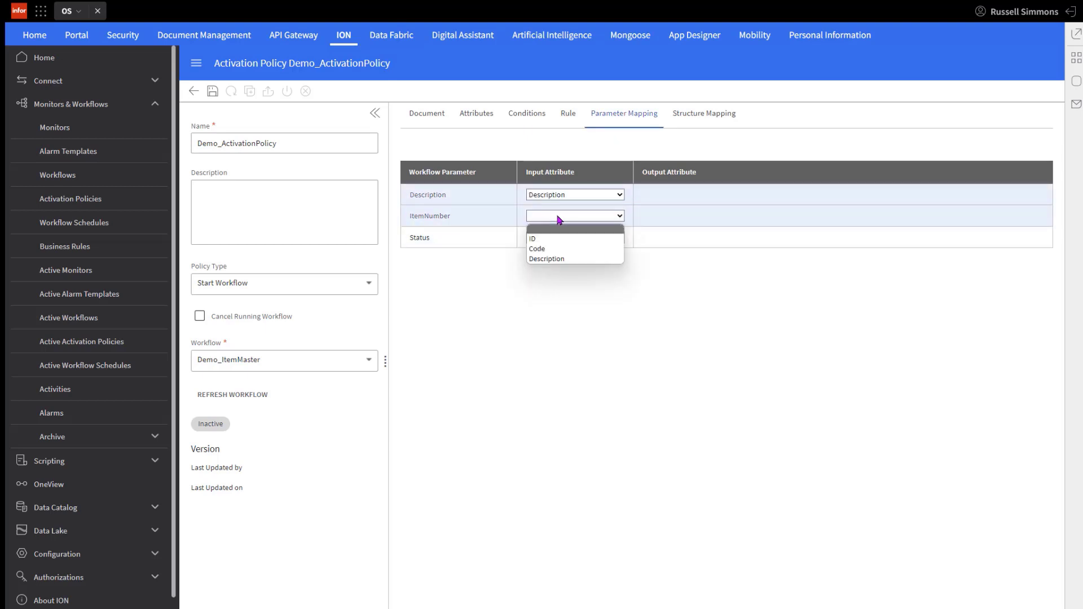
{"action": "left_click", "coordinate": [537, 239]}
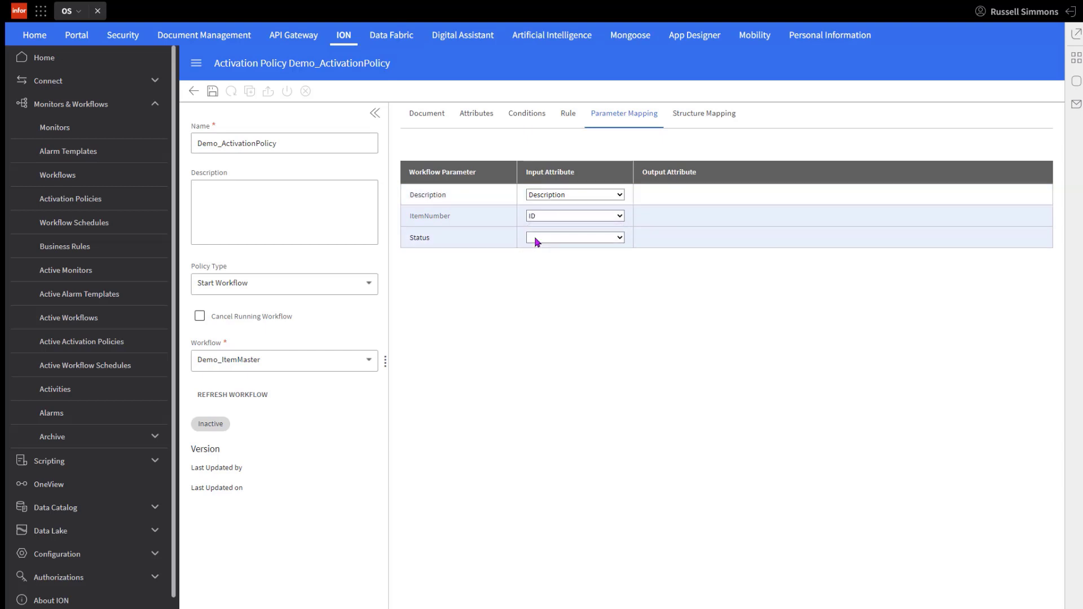
{"action": "left_click", "coordinate": [536, 239]}
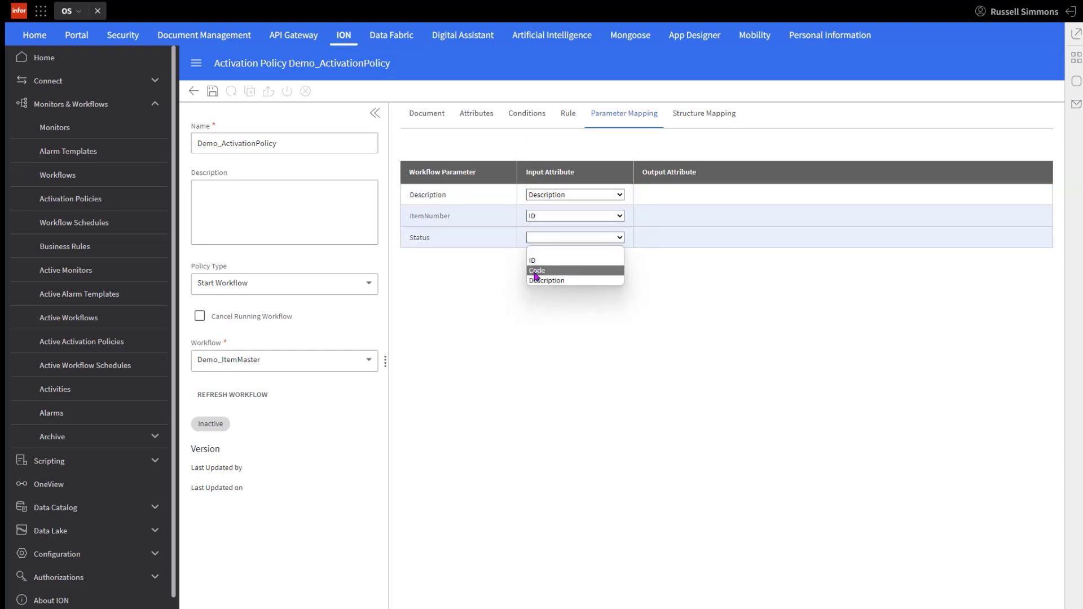
{"action": "left_click", "coordinate": [536, 276]}
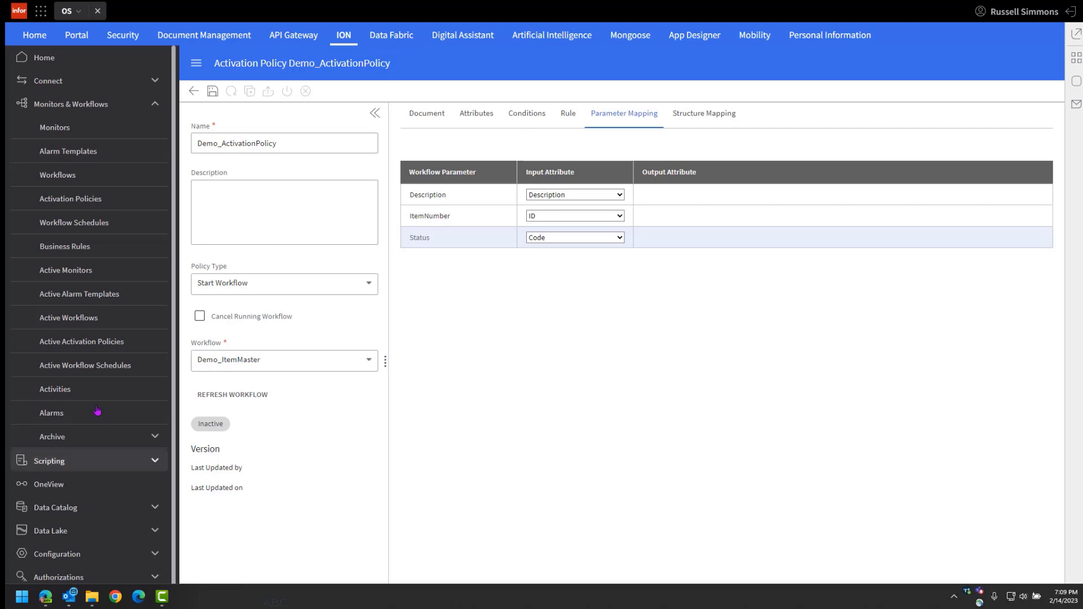
Step: Save and activate the Demo_ActivationPolicy activation policy
{"action": "left_click", "coordinate": [212, 92]}
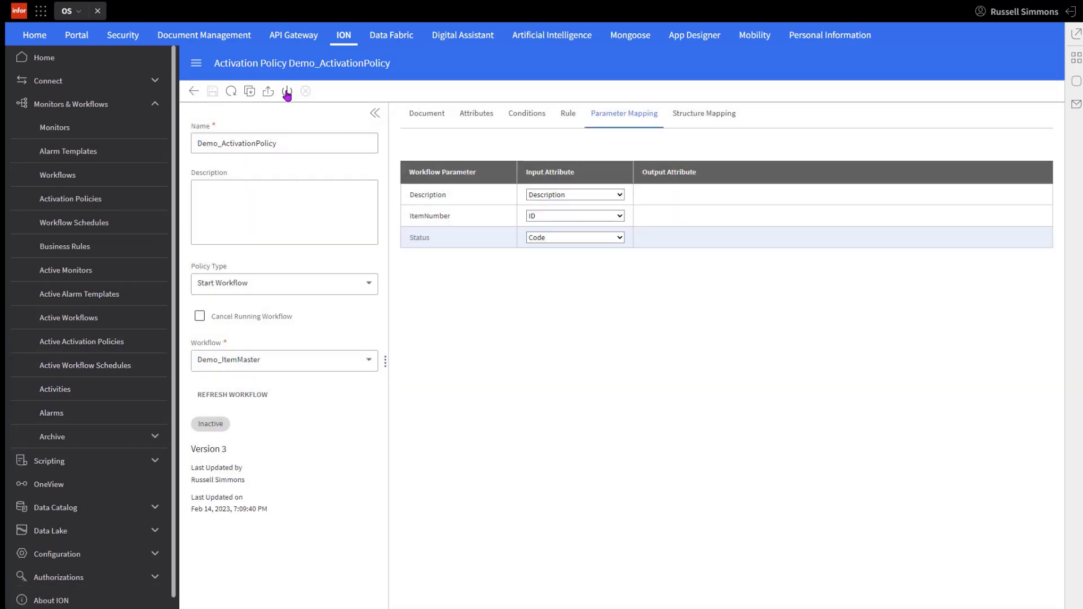
{"action": "left_click", "coordinate": [287, 92]}
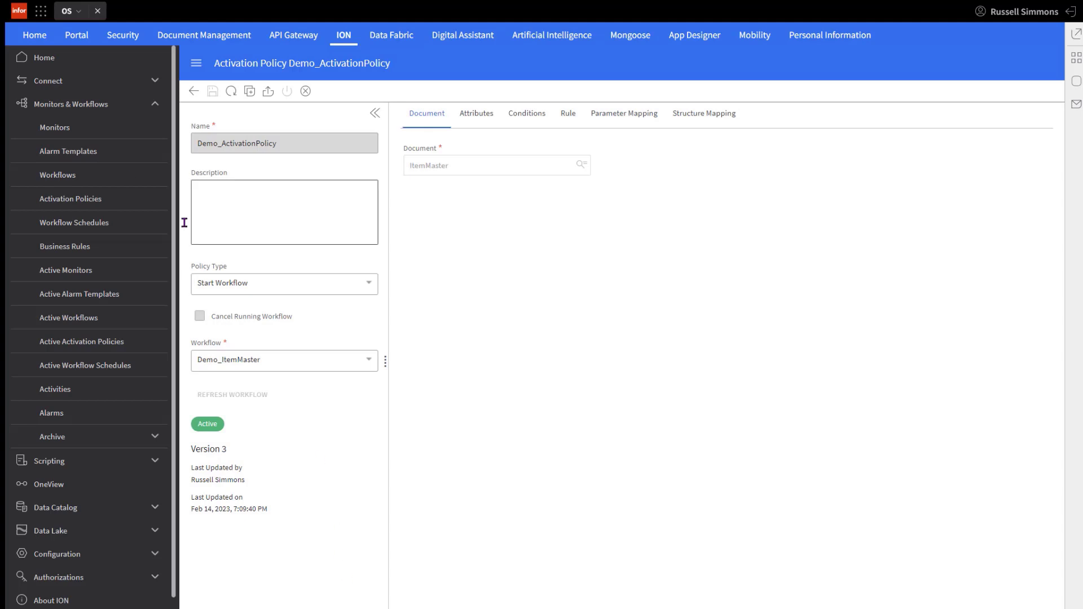
Step: Switch to the LN application and open the Items list from the item master data
{"action": "left_click", "coordinate": [41, 12]}
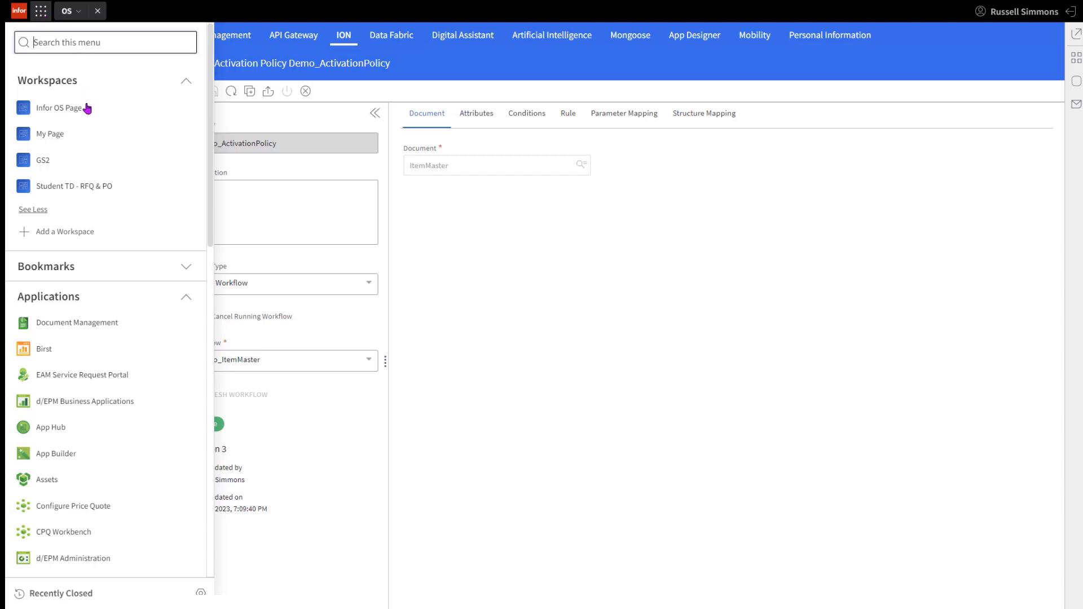
{"action": "scroll", "coordinate": [84, 316], "scroll_direction": "down", "scroll_amount": 8}
{"action": "left_click", "coordinate": [52, 305]}
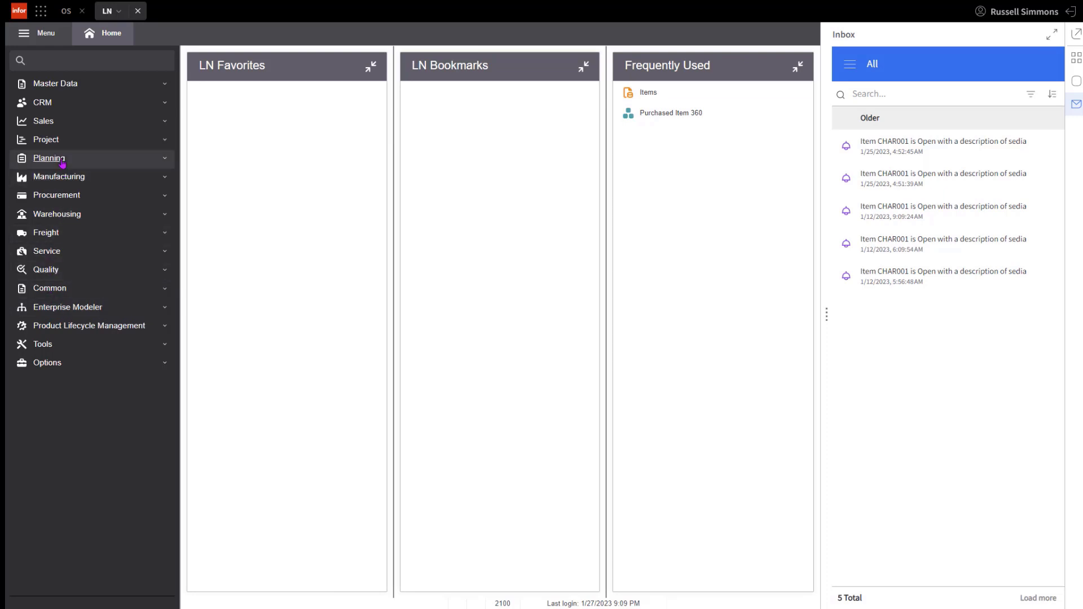
{"action": "left_click", "coordinate": [45, 85]}
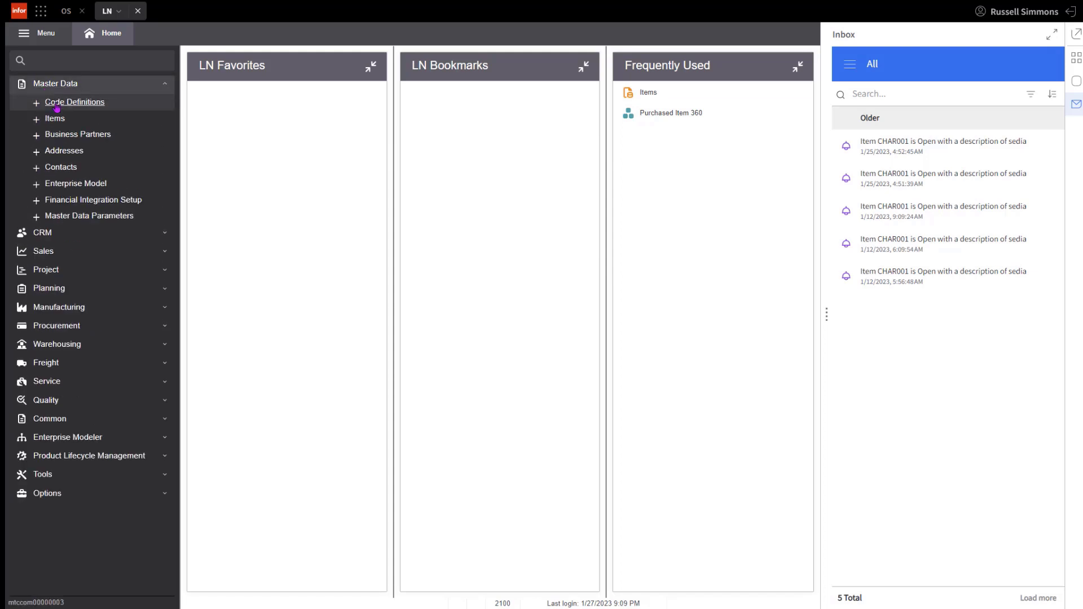
{"action": "left_click", "coordinate": [34, 120]}
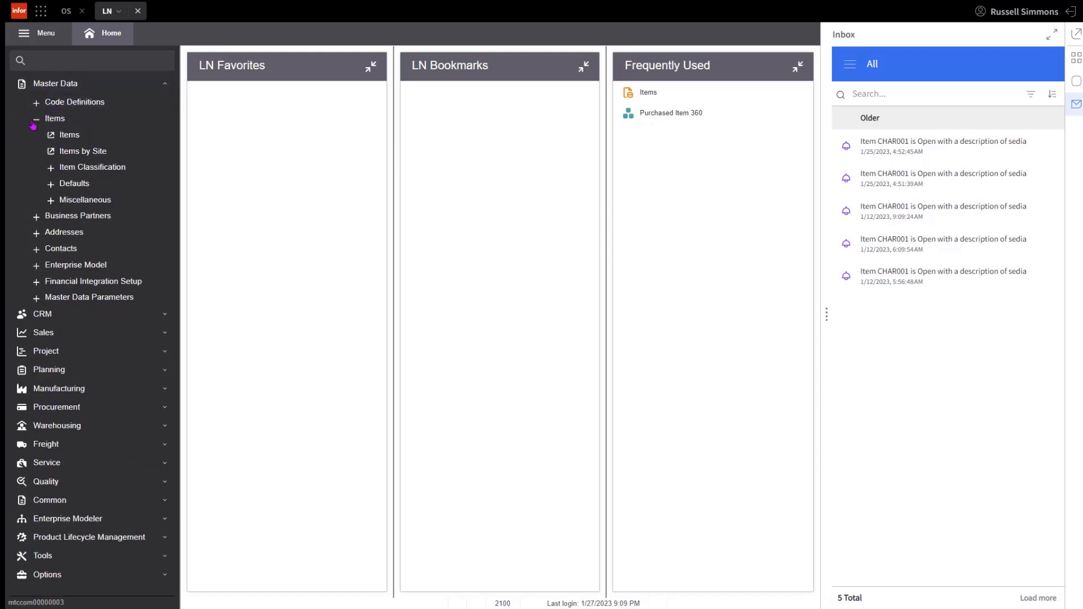
{"action": "left_click", "coordinate": [68, 136]}
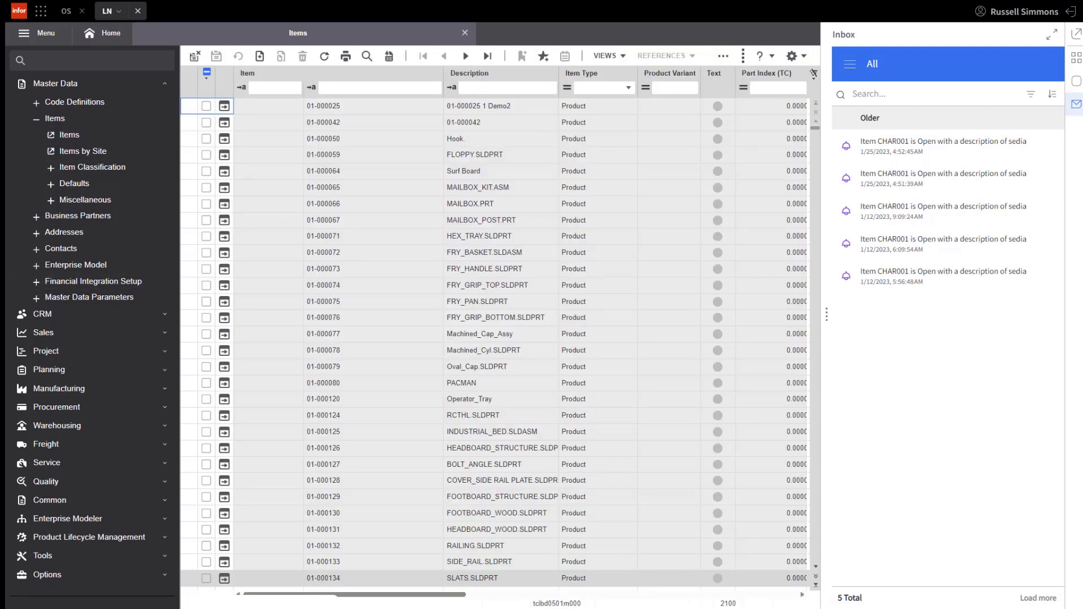
Step: Open item 01-000066, change its description to MAILBOX.PRT Demo, and save the item
{"action": "left_click", "coordinate": [224, 204]}
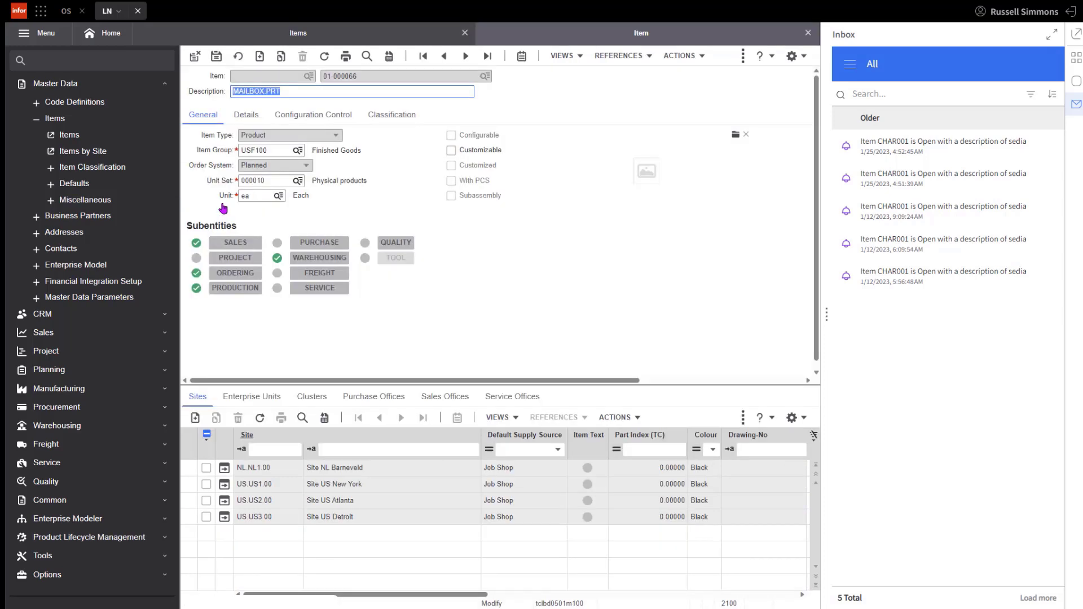
{"action": "left_click", "coordinate": [292, 92]}
{"action": "type", "text": "Demo"}
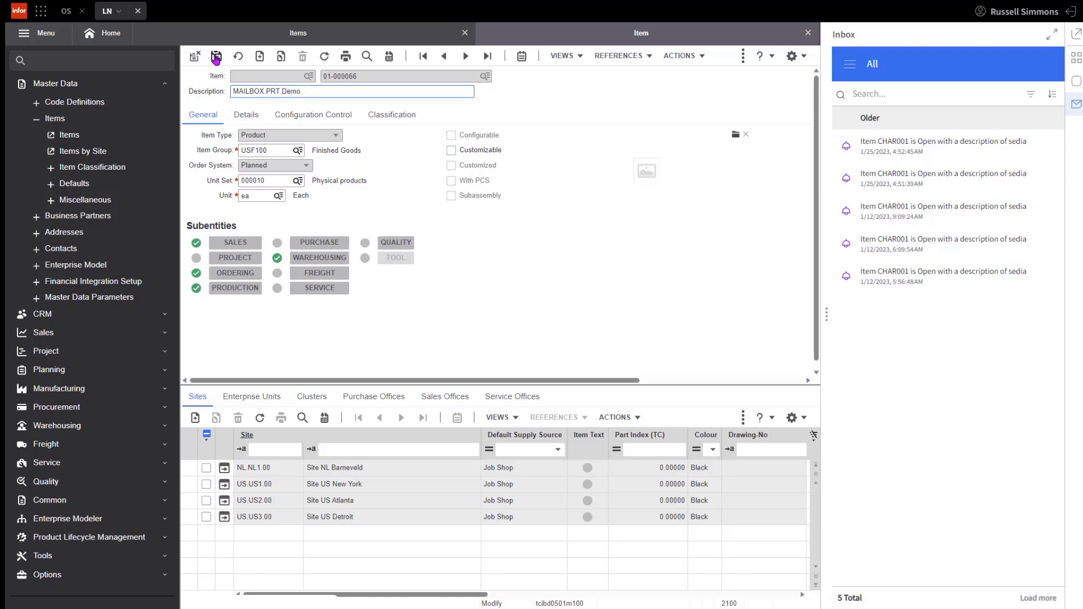
Step: Switch to ION OneView, search the last hour's documents, and view the message timeline of Sync.ItemMaster 01-000066
{"action": "left_click", "coordinate": [65, 11]}
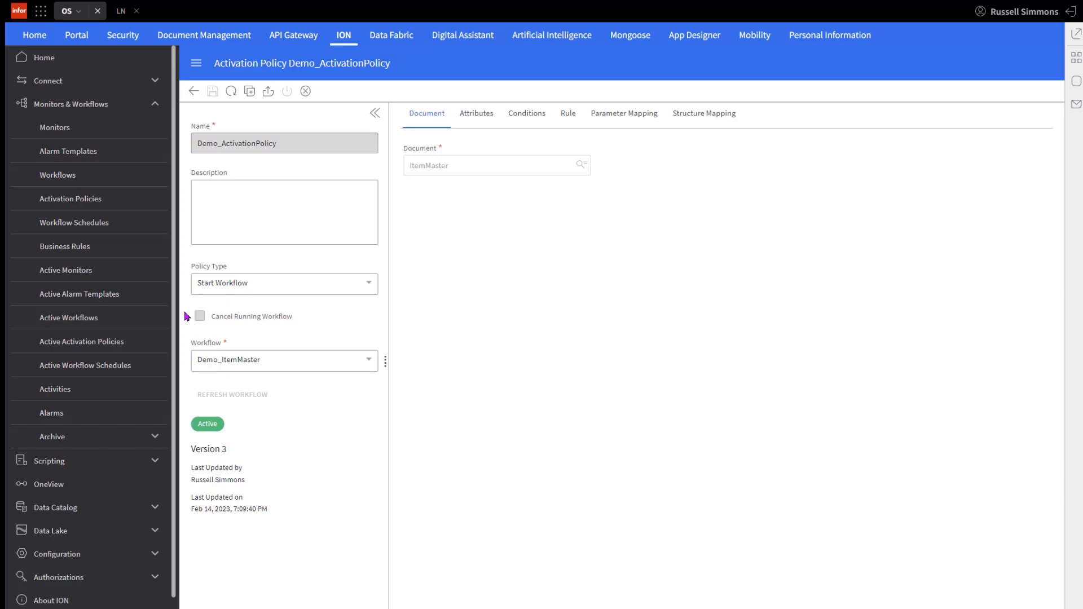
{"action": "left_click", "coordinate": [62, 484]}
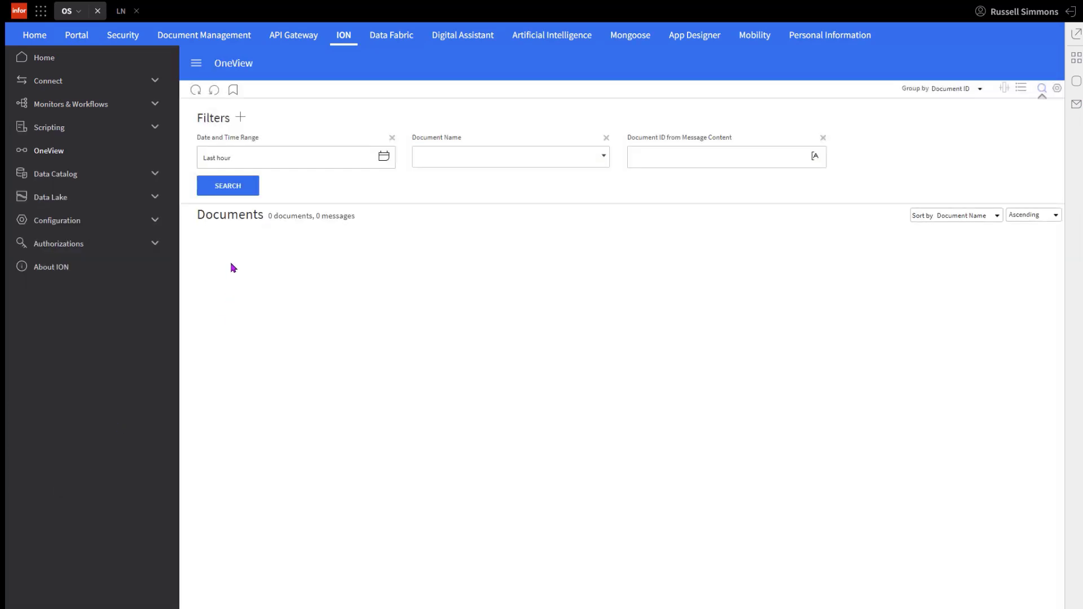
{"action": "left_click", "coordinate": [228, 188]}
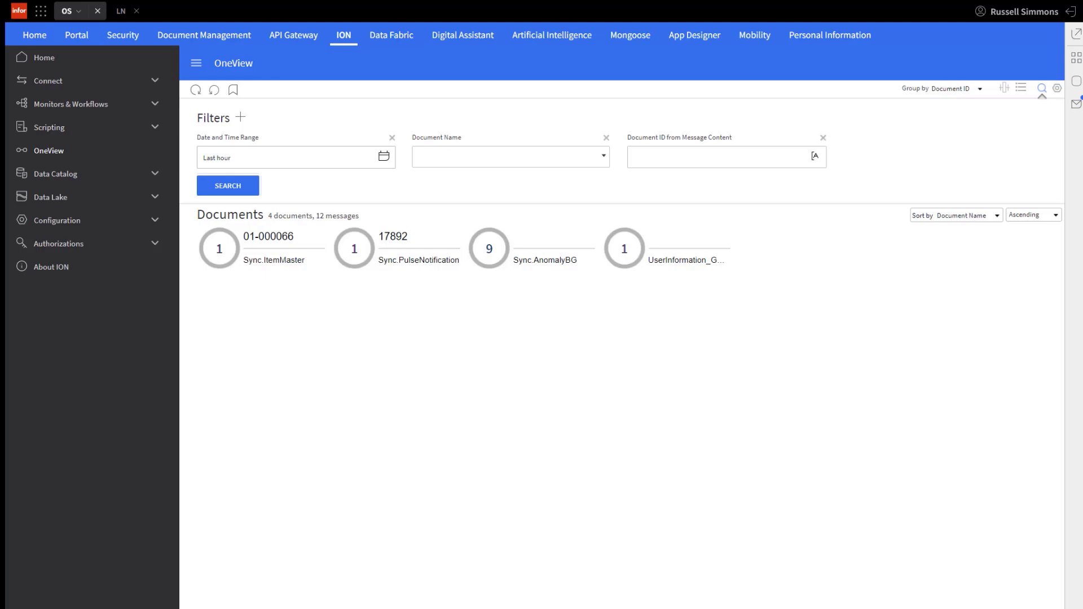
{"action": "left_click", "coordinate": [263, 239]}
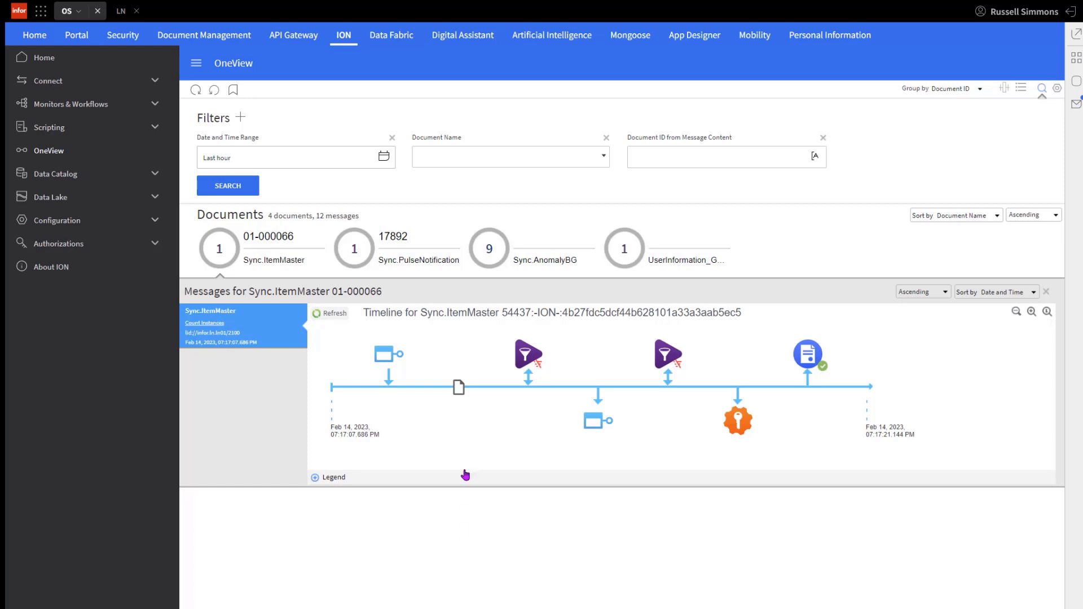
Step: Return to LN and read the full text of today's inbox notification about item 01-000066
{"action": "left_click", "coordinate": [38, 36]}
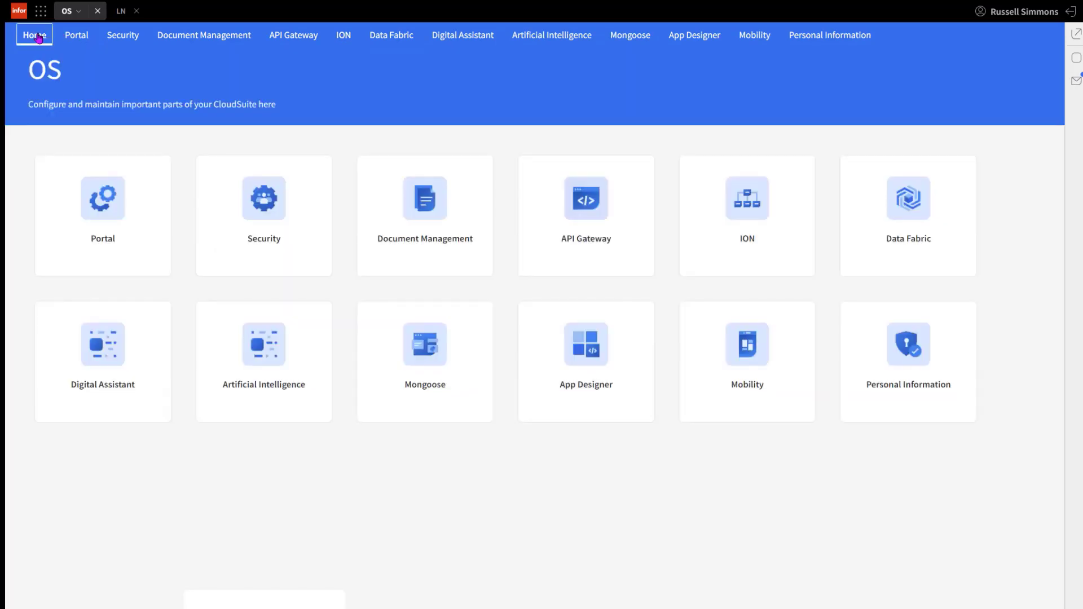
{"action": "left_click", "coordinate": [120, 11]}
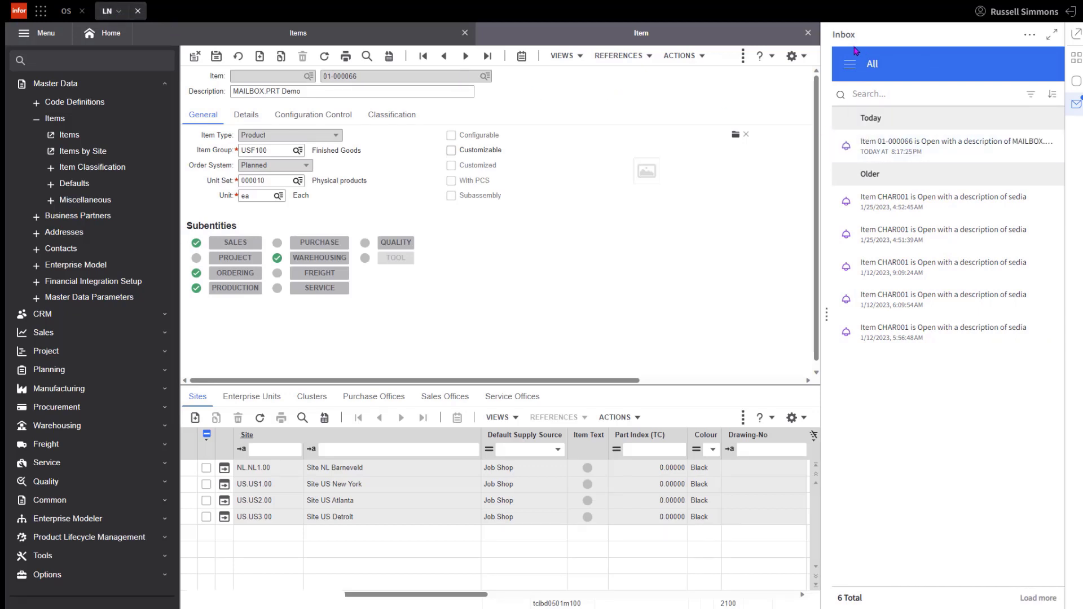
{"action": "left_click", "coordinate": [897, 149]}
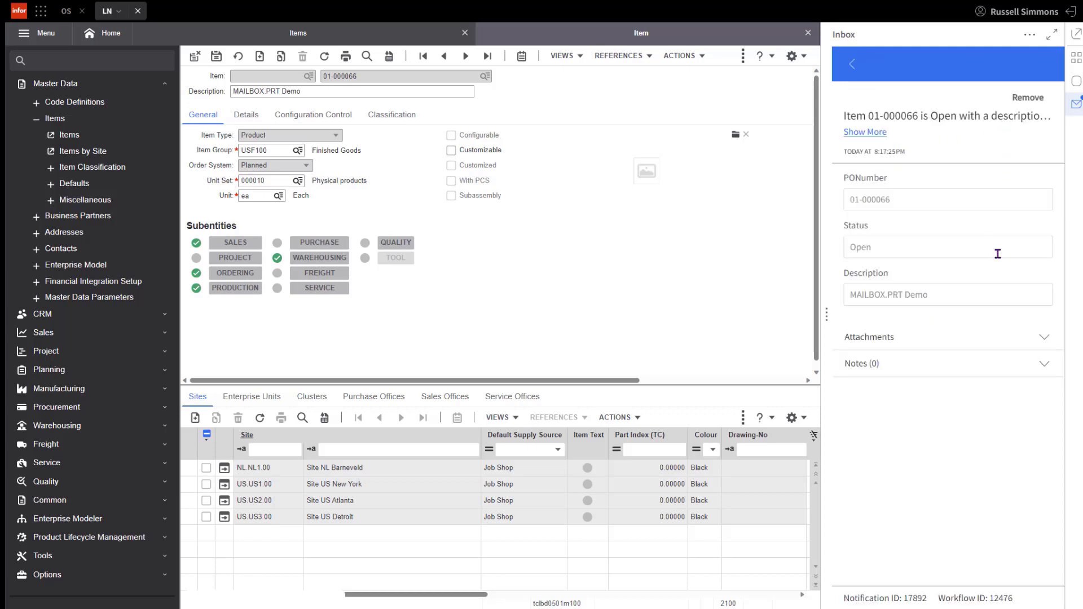
{"action": "left_click", "coordinate": [863, 134]}
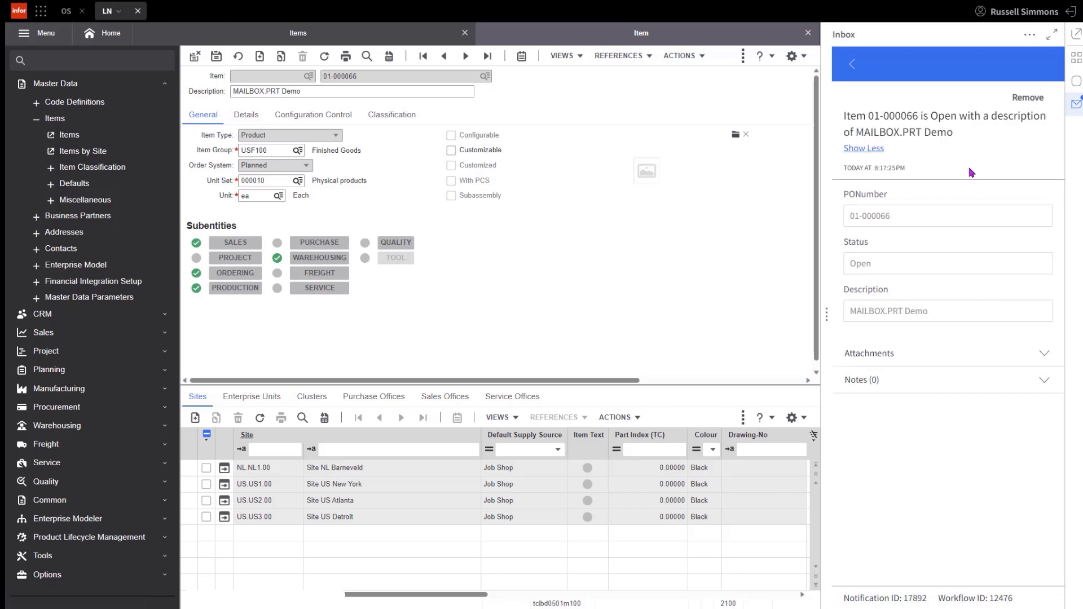